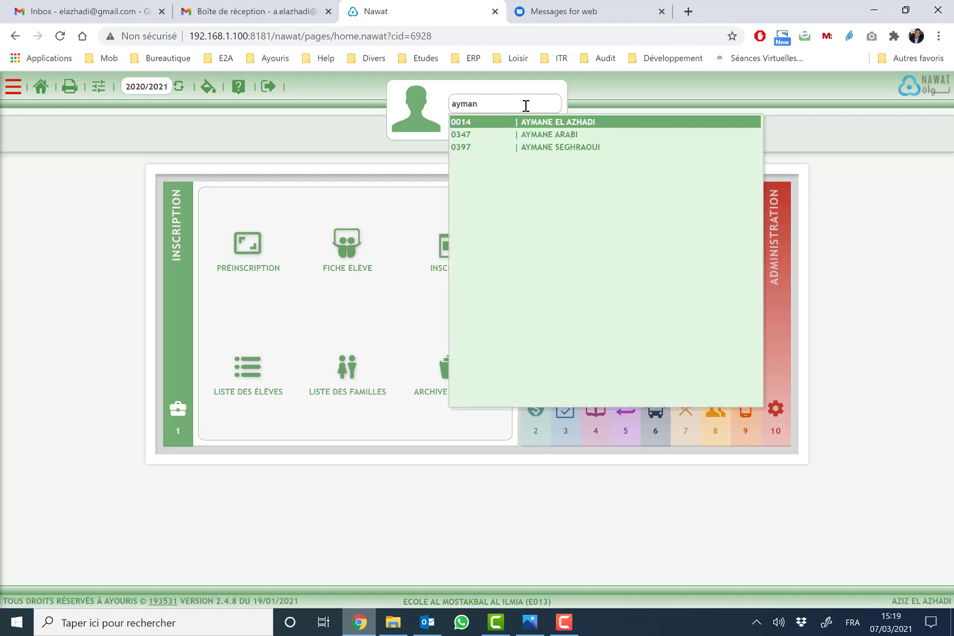
Step: Open the record of the first student matching "ayman" and bring up the linked family record
{"action": "left_click", "coordinate": [539, 121]}
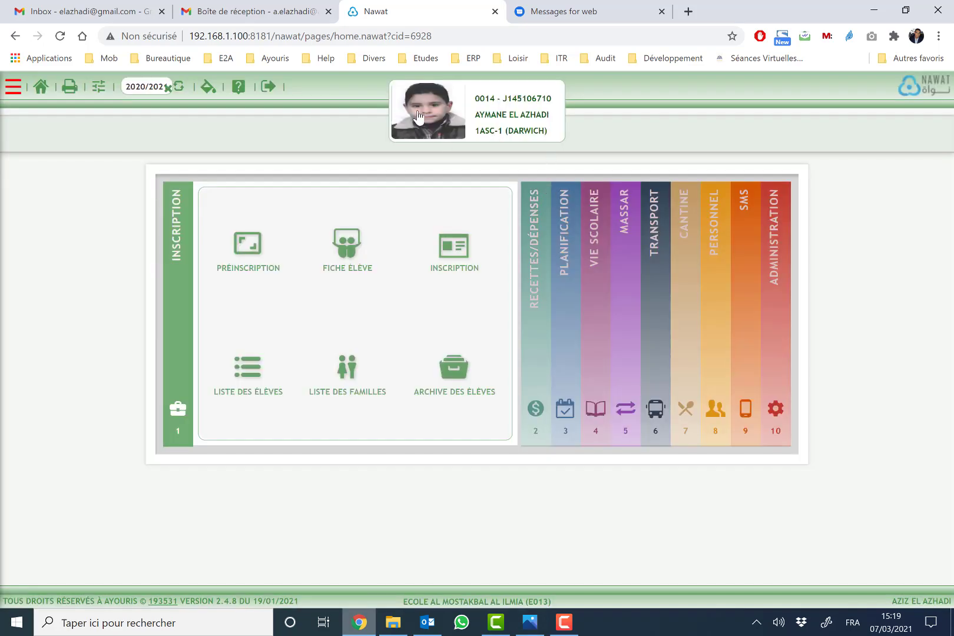
{"action": "left_click", "coordinate": [442, 137]}
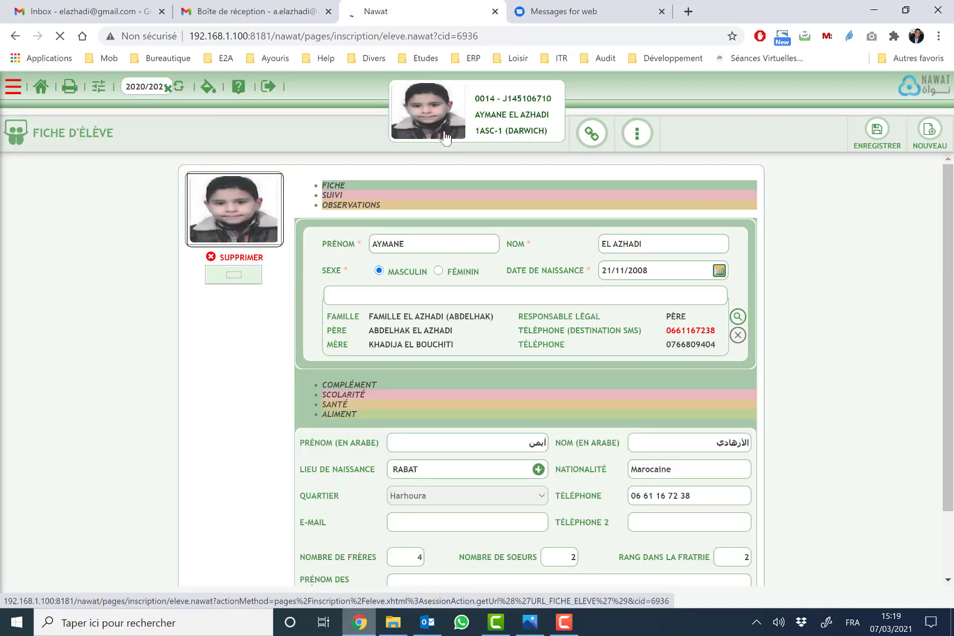
{"action": "left_click", "coordinate": [746, 303]}
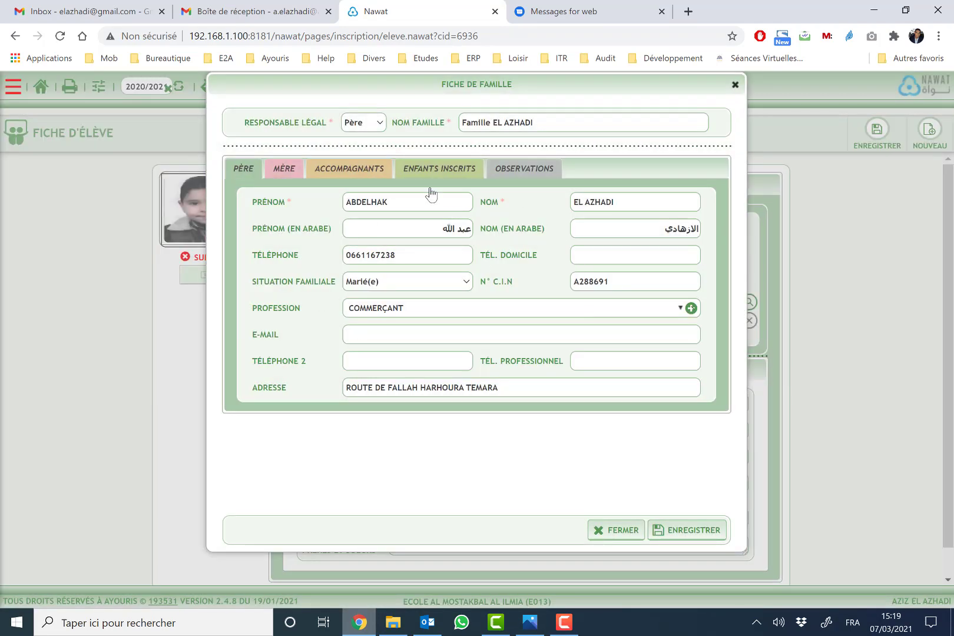
Step: Check the father's and mother's phone numbers in the family record, close it, and check the SMS destination number
{"action": "left_click_drag", "start_coordinate": [419, 256], "coordinate": [310, 258]}
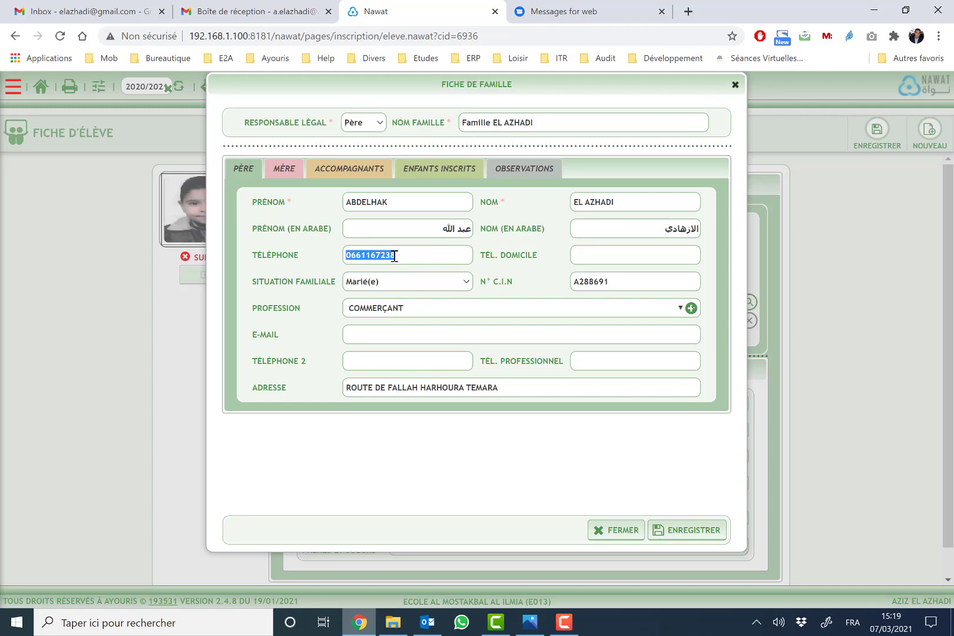
{"action": "left_click", "coordinate": [281, 168]}
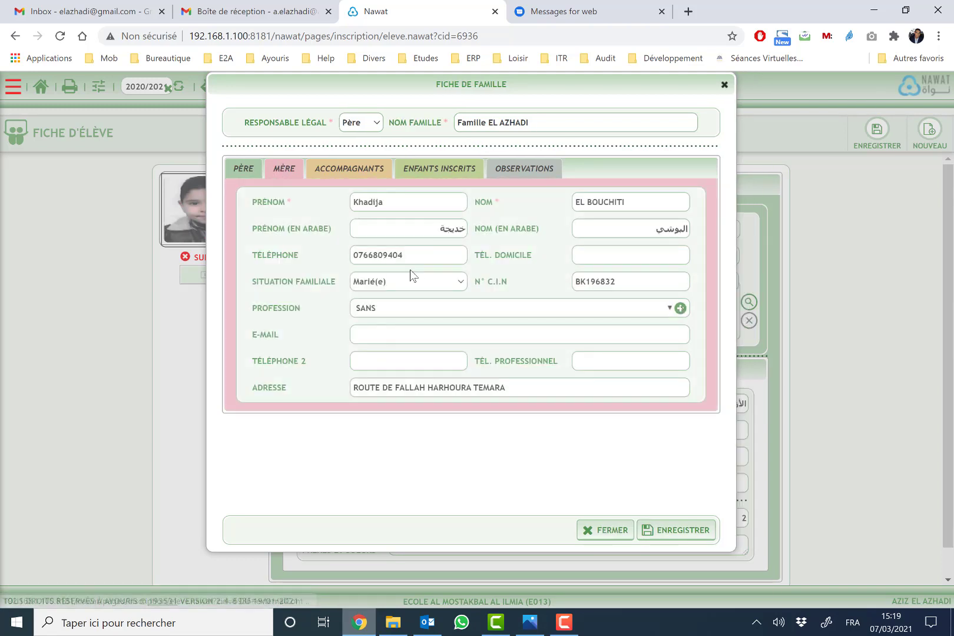
{"action": "left_click_drag", "start_coordinate": [422, 255], "coordinate": [260, 199]}
{"action": "left_click", "coordinate": [247, 172]}
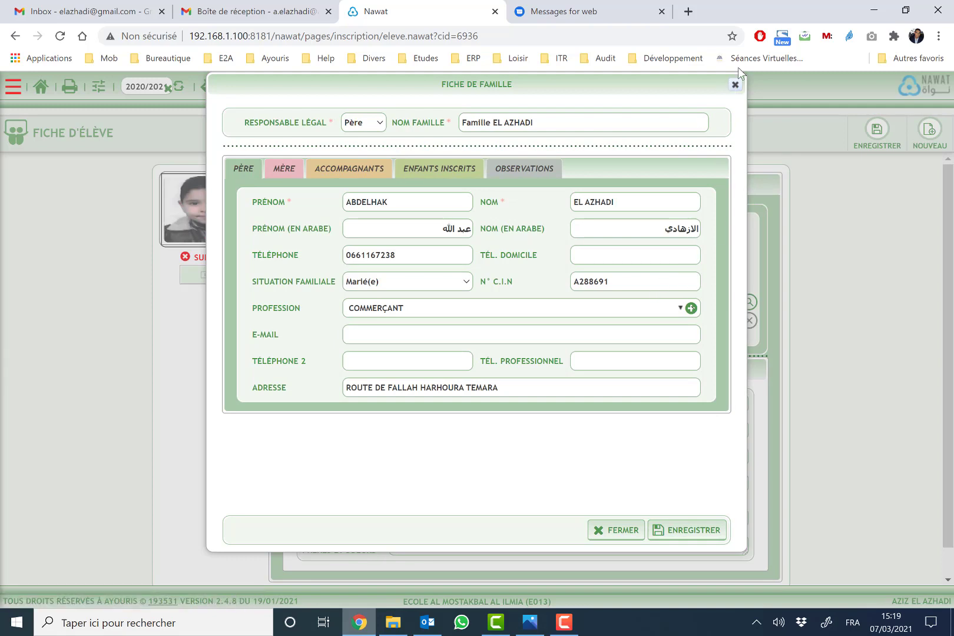
{"action": "left_click", "coordinate": [736, 86]}
{"action": "left_click_drag", "start_coordinate": [673, 316], "coordinate": [710, 314]}
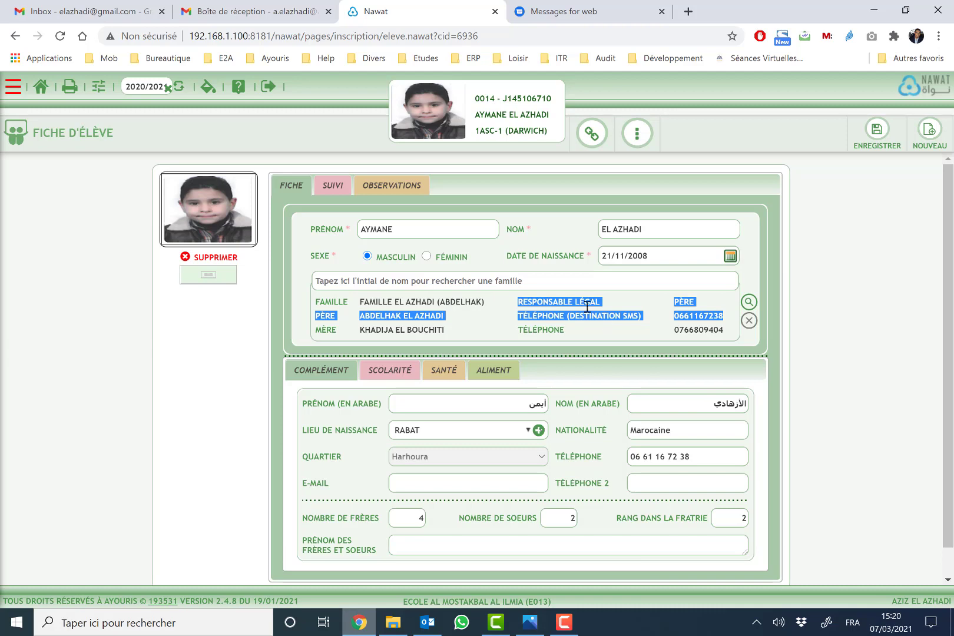
Step: Reselect the same student and review which parent's phone is the SMS destination
{"action": "key", "text": "Escape"}
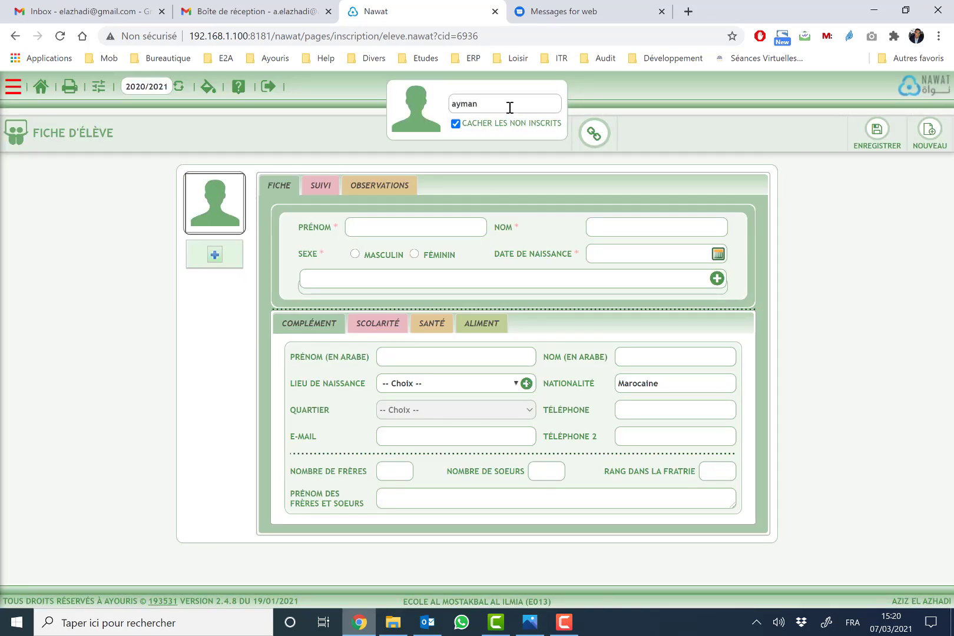
{"action": "left_click", "coordinate": [557, 122]}
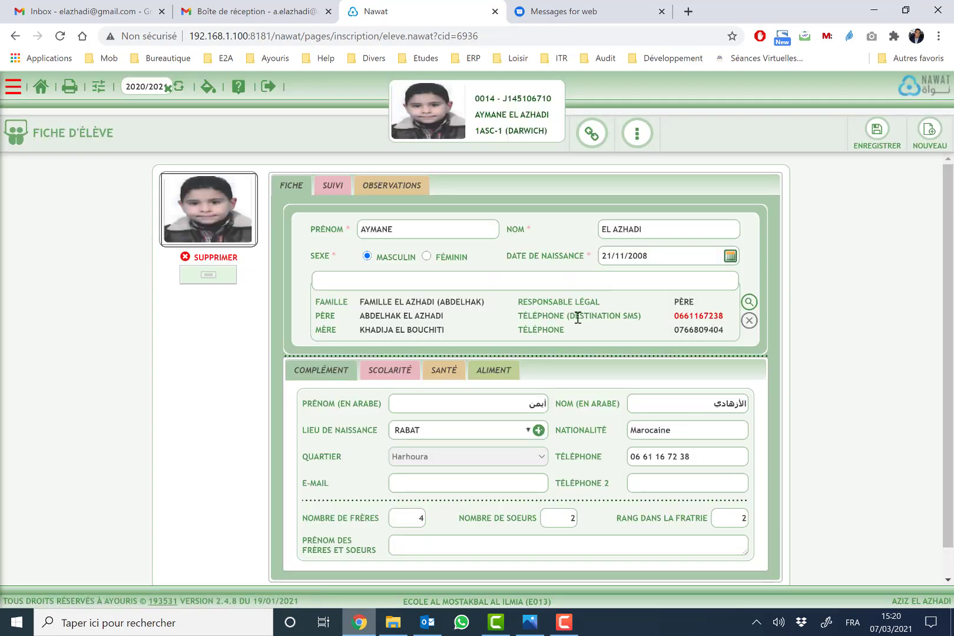
{"action": "left_click_drag", "start_coordinate": [577, 316], "coordinate": [625, 318]}
{"action": "left_click", "coordinate": [688, 316]}
Step: Set the legal guardian to Mère in the family record, save it, and check the SMS destination number
{"action": "left_click", "coordinate": [747, 304]}
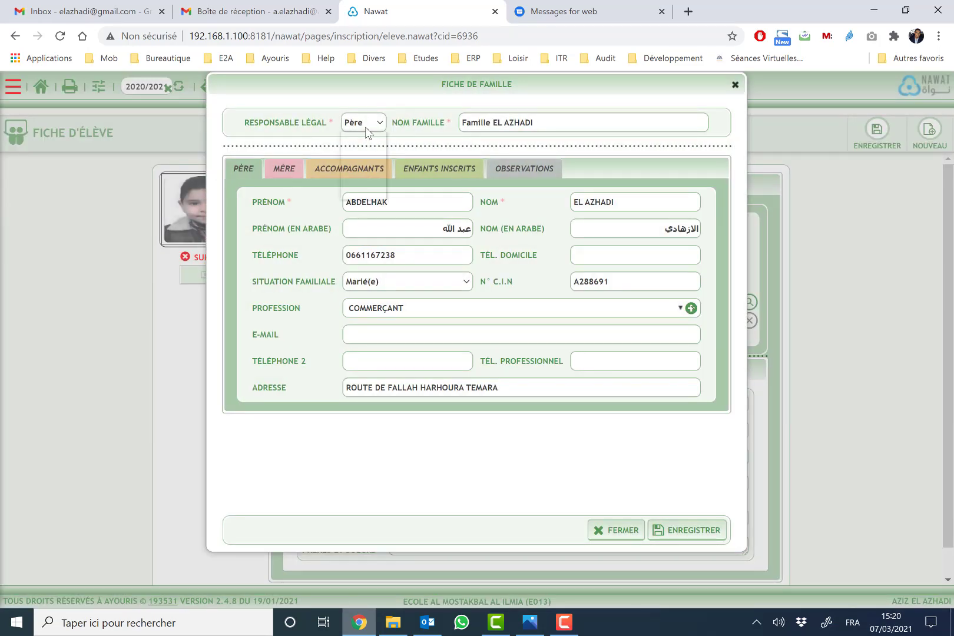
{"action": "left_click", "coordinate": [364, 123]}
{"action": "left_click", "coordinate": [355, 166]}
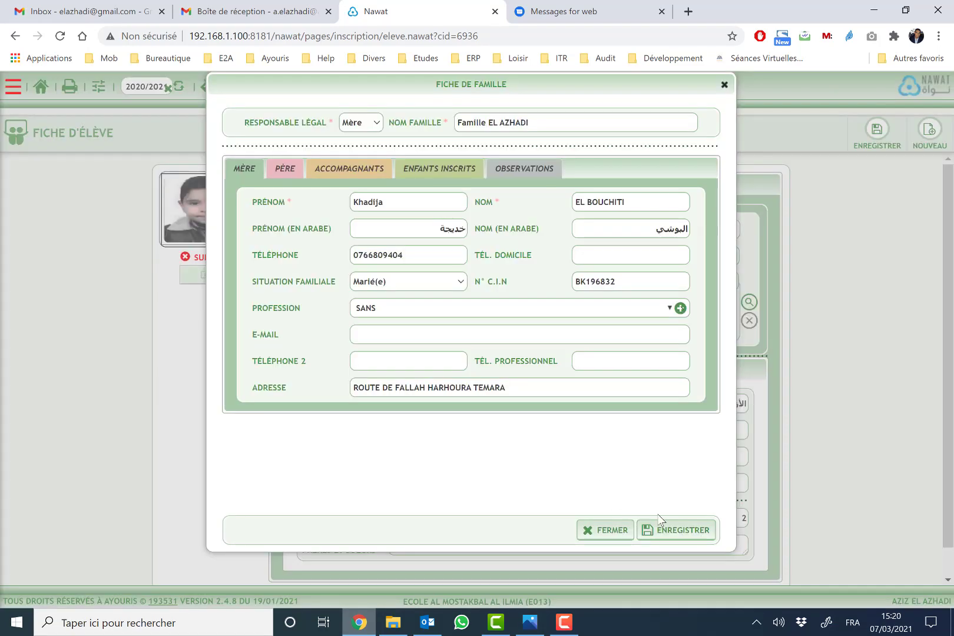
{"action": "left_click", "coordinate": [668, 526]}
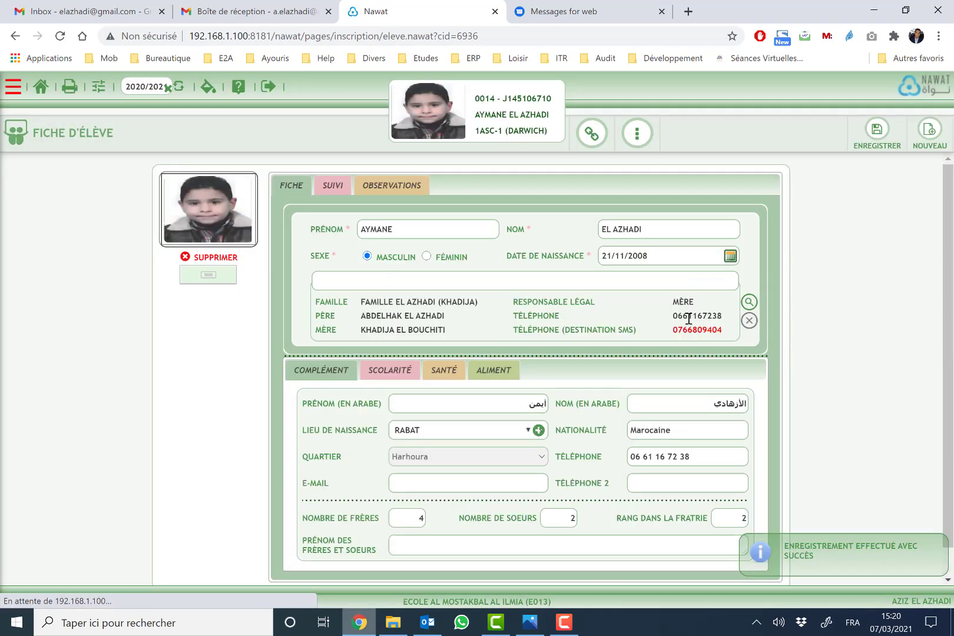
{"action": "left_click_drag", "start_coordinate": [671, 334], "coordinate": [721, 332]}
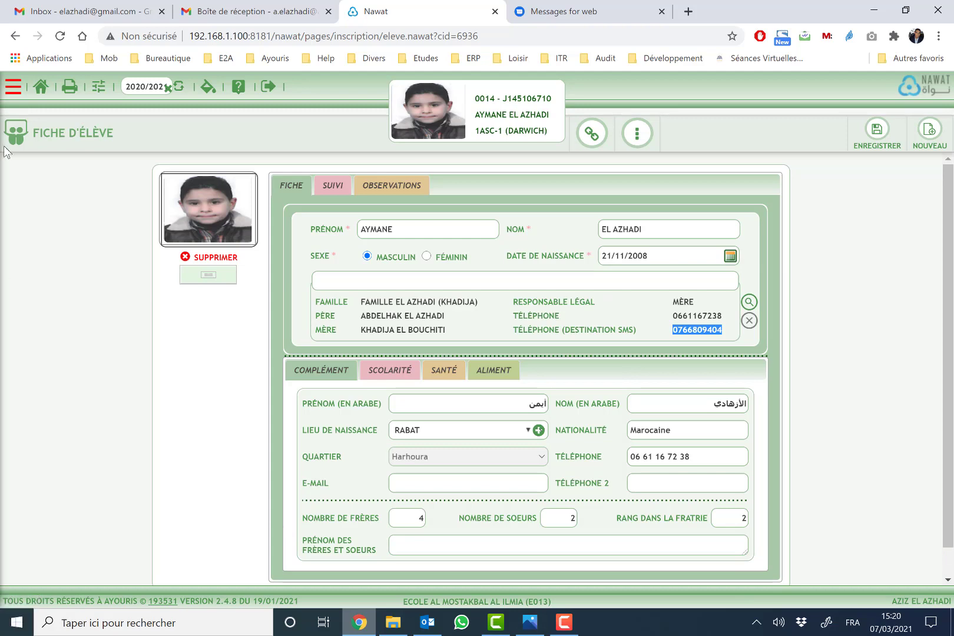
Step: Start a new SMS sending and show the message templates of the Rappel au règlement category
{"action": "left_click", "coordinate": [19, 92]}
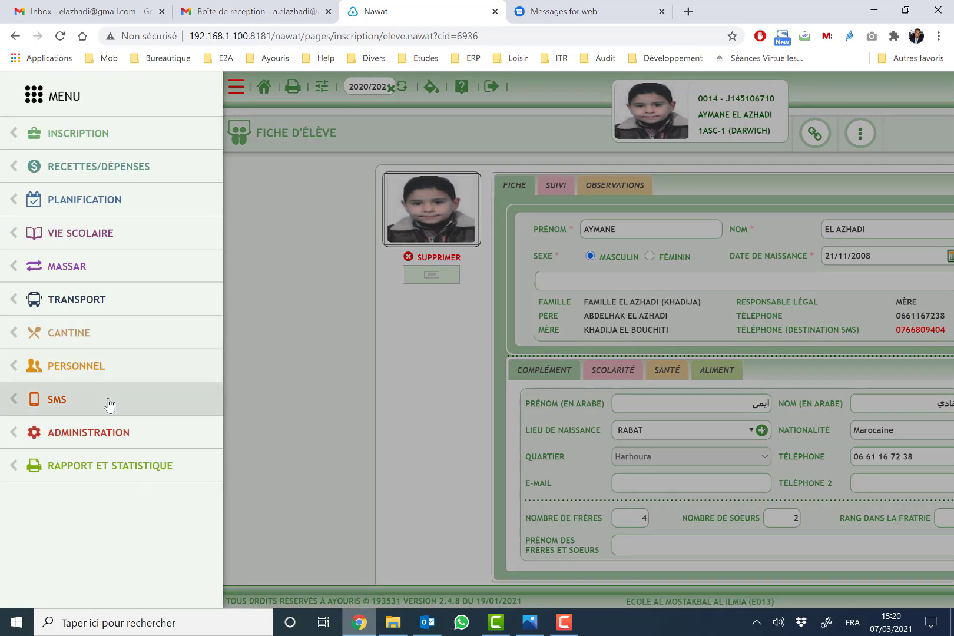
{"action": "left_click", "coordinate": [110, 404]}
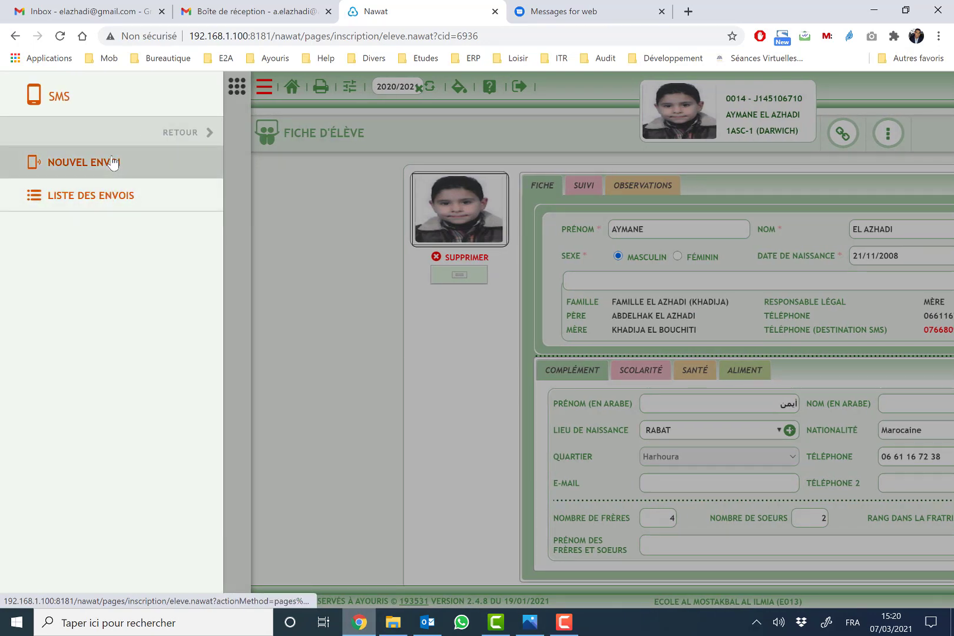
{"action": "left_click", "coordinate": [113, 163]}
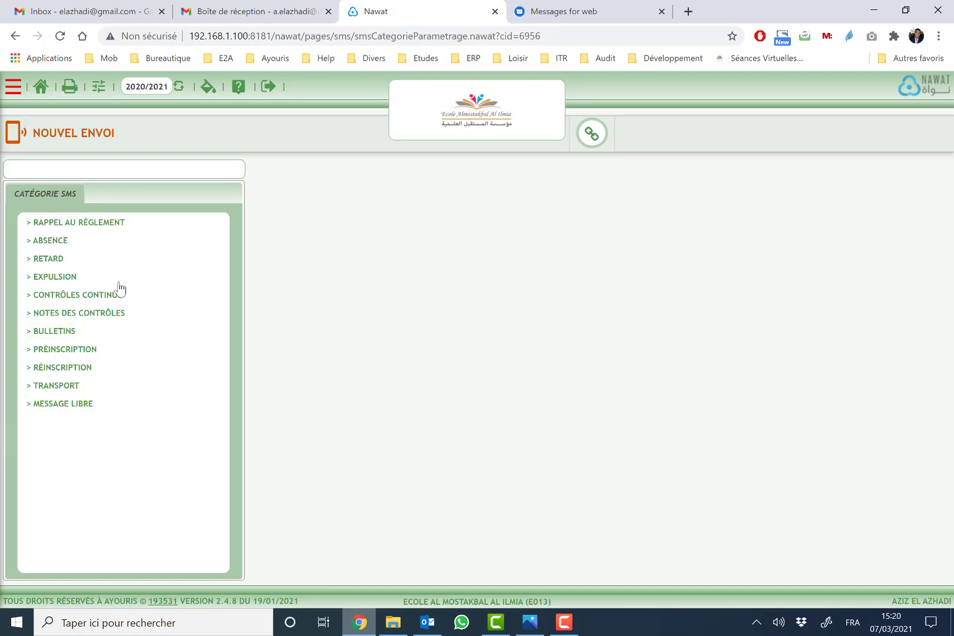
{"action": "left_click", "coordinate": [106, 221]}
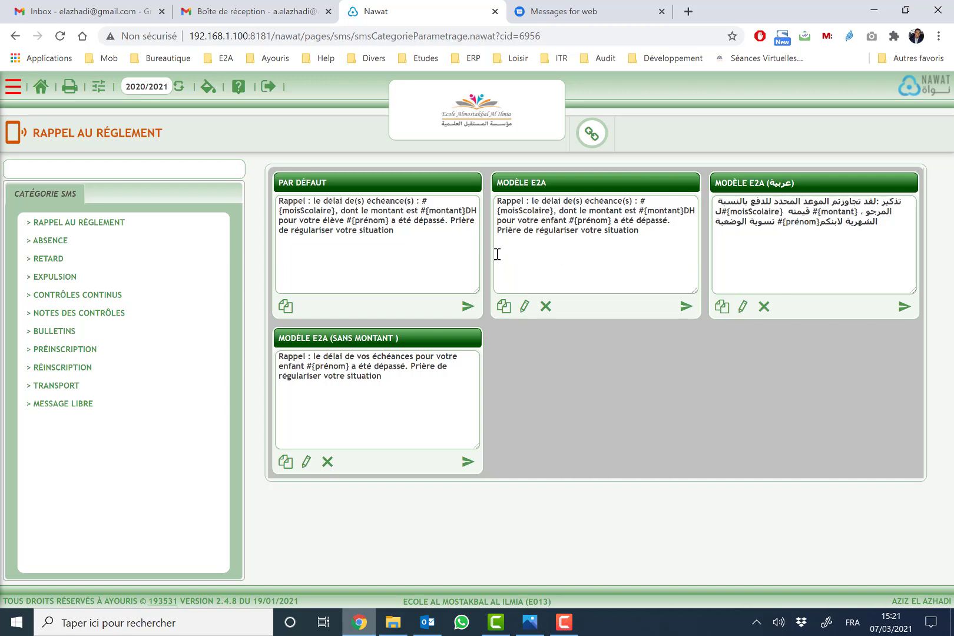
Step: Read the default, Modèle E2A and Arabic payment reminder templates
{"action": "left_click_drag", "start_coordinate": [431, 245], "coordinate": [240, 192]}
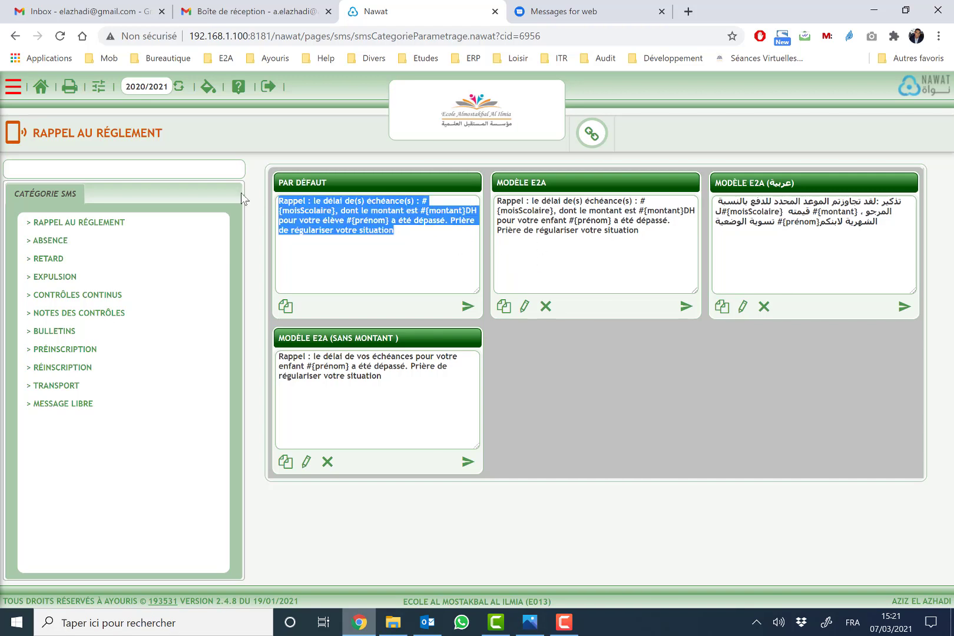
{"action": "left_click", "coordinate": [572, 239]}
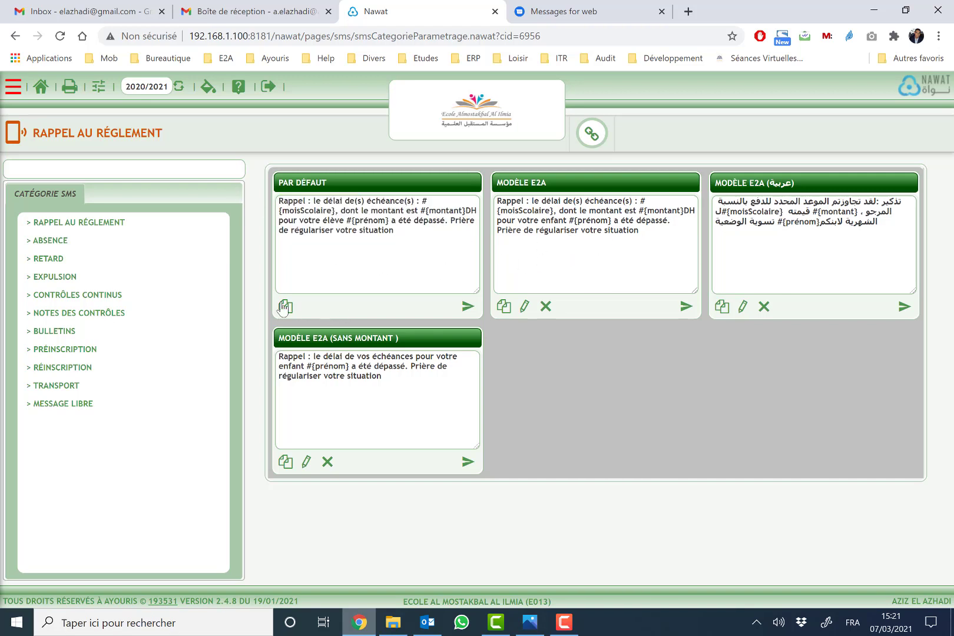
{"action": "left_click_drag", "start_coordinate": [658, 238], "coordinate": [481, 187]}
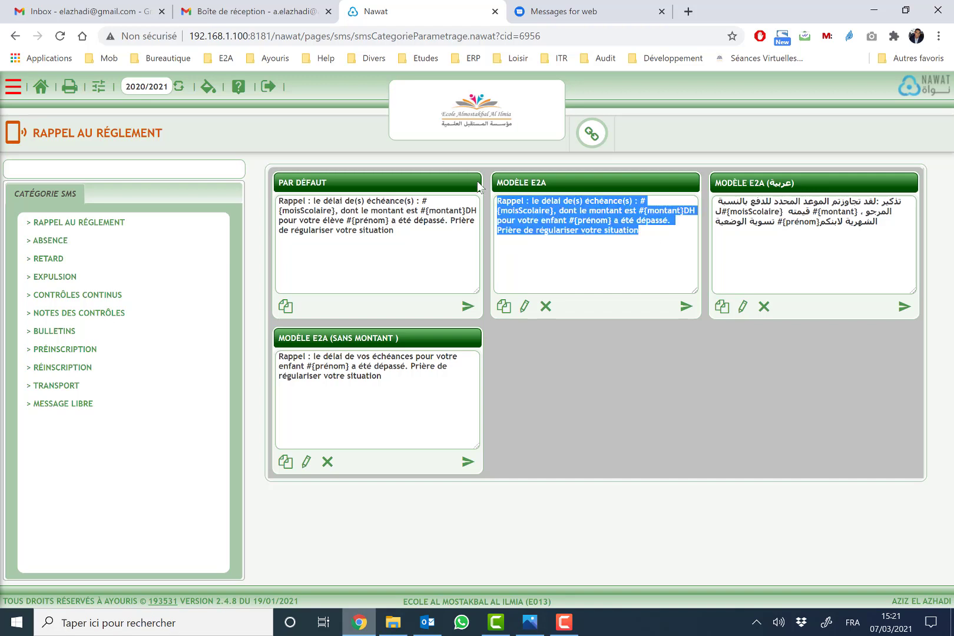
{"action": "left_click", "coordinate": [764, 232]}
{"action": "left_click_drag", "start_coordinate": [761, 207], "coordinate": [786, 225]}
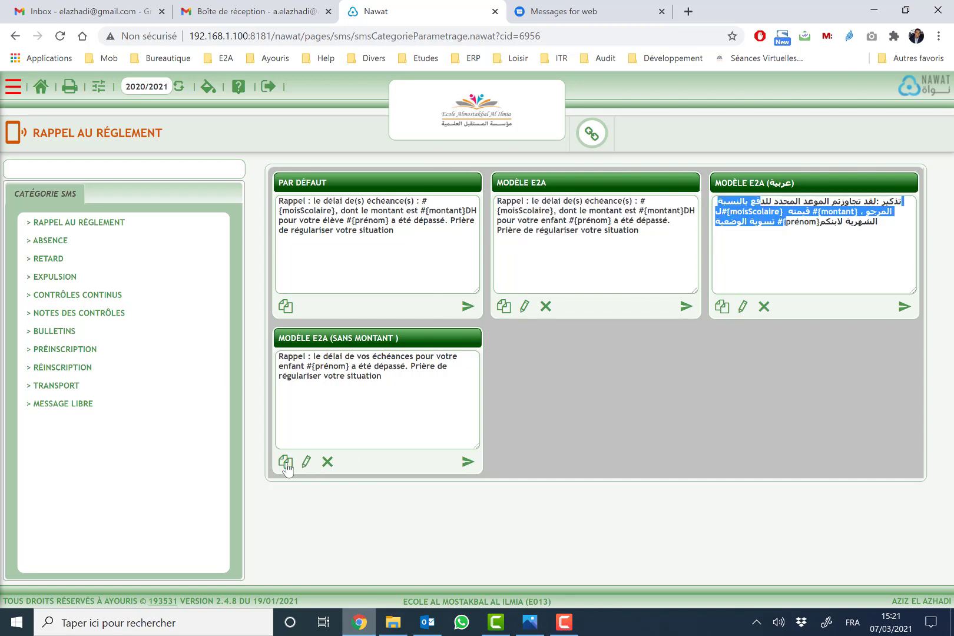
Step: Try duplicating the Modèle E2A (sans montant) template as "Modèle E2A de Test" and discard the copy
{"action": "left_click", "coordinate": [286, 464]}
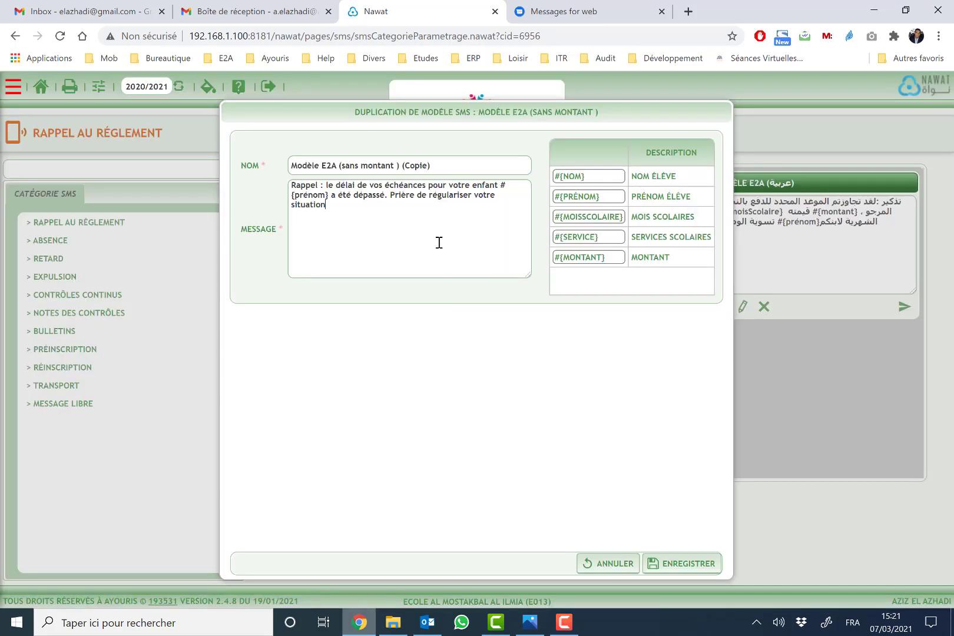
{"action": "left_click_drag", "start_coordinate": [339, 167], "coordinate": [445, 169]}
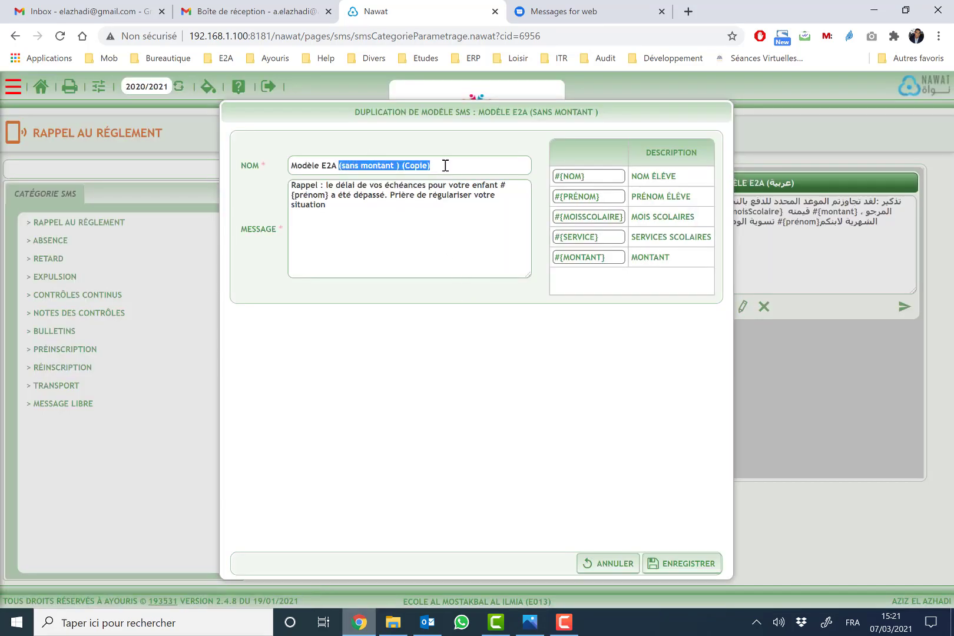
{"action": "type", "text": "de Test"}
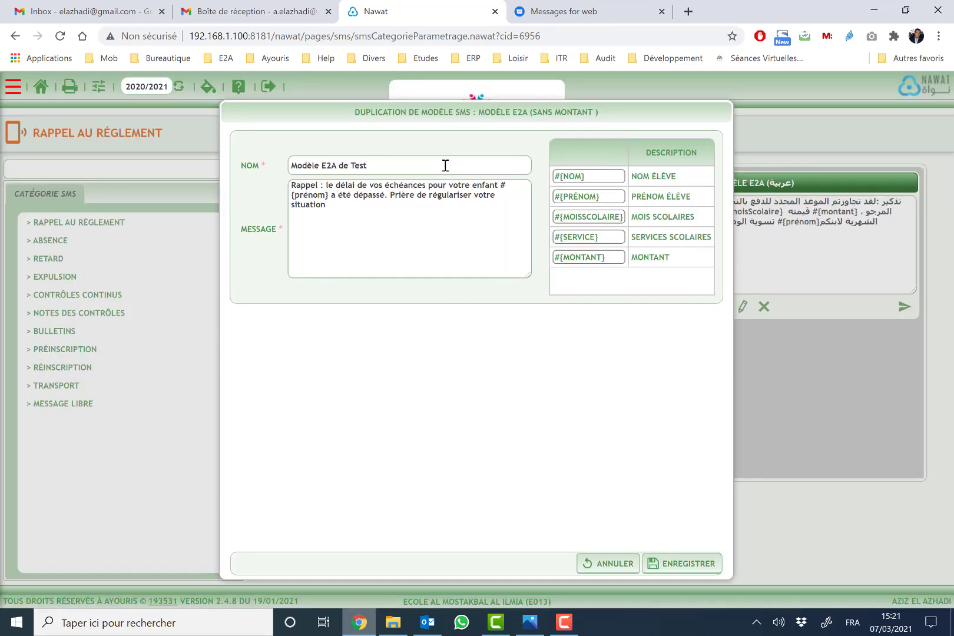
{"action": "left_click_drag", "start_coordinate": [400, 165], "coordinate": [276, 154]}
{"action": "left_click", "coordinate": [348, 207]}
{"action": "left_click_drag", "start_coordinate": [319, 186], "coordinate": [496, 190]}
{"action": "left_click", "coordinate": [475, 208]}
{"action": "left_click_drag", "start_coordinate": [321, 183], "coordinate": [489, 214]}
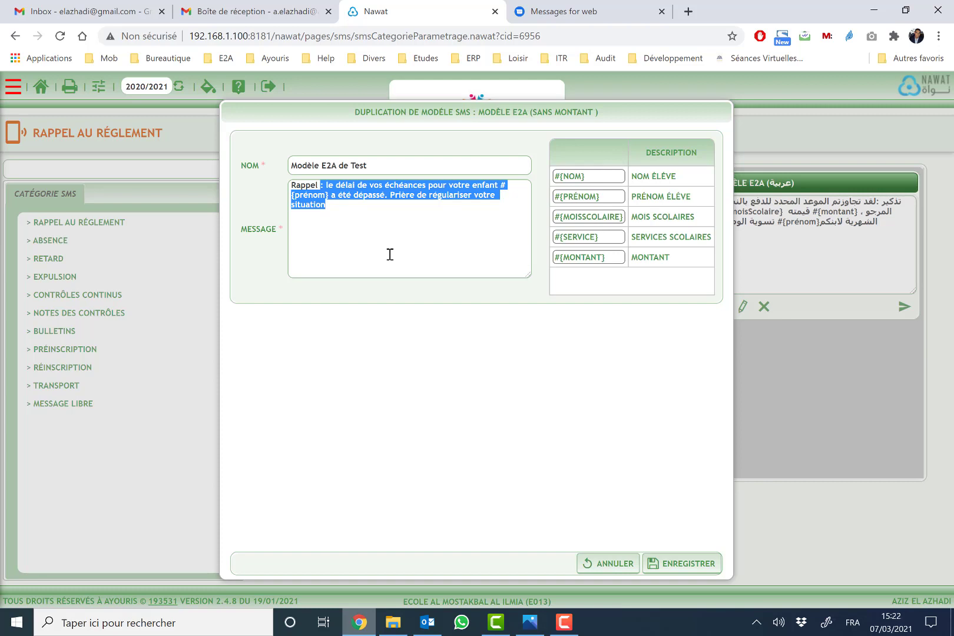
{"action": "left_click", "coordinate": [585, 563]}
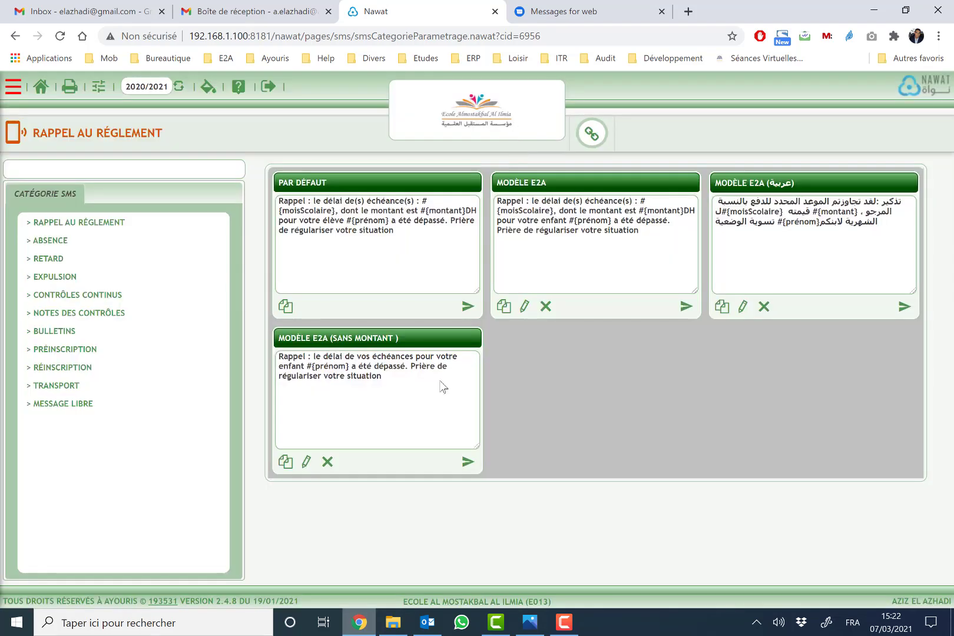
Step: Review the SMS templates of the Absence, Retard, Expulsion and Contrôles continus categories
{"action": "left_click", "coordinate": [50, 241]}
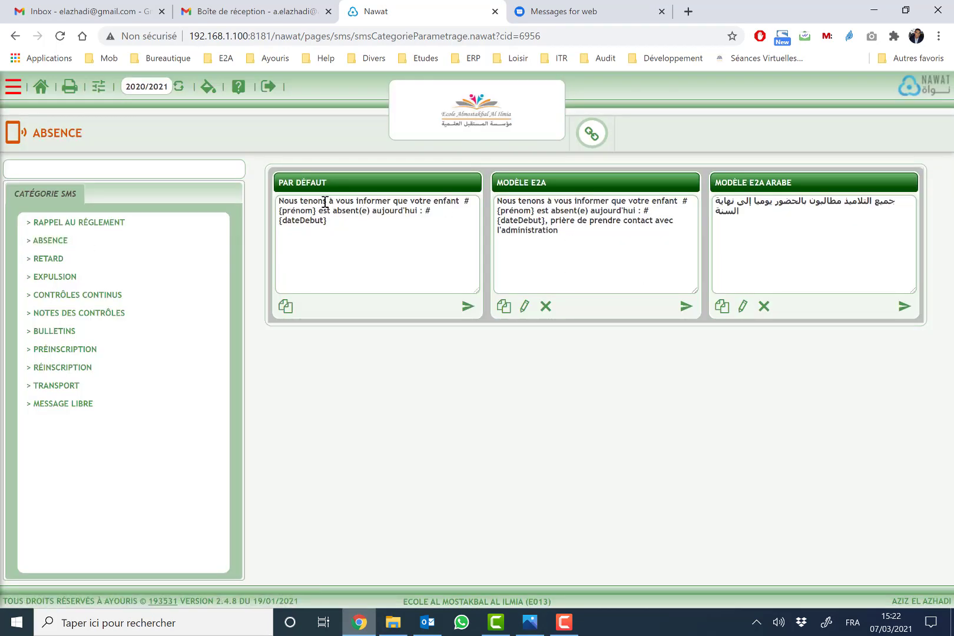
{"action": "left_click_drag", "start_coordinate": [314, 201], "coordinate": [399, 233]}
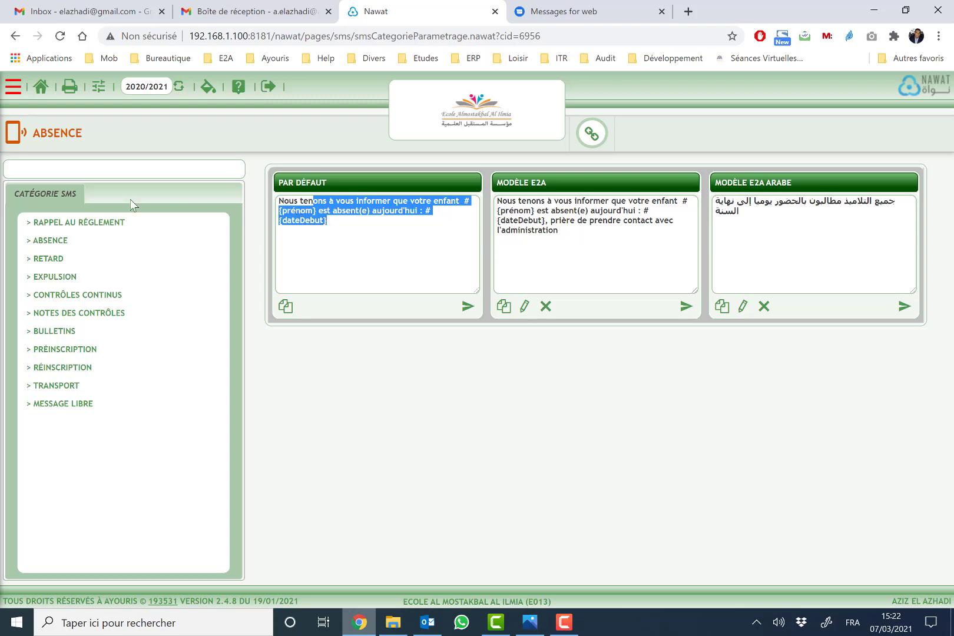
{"action": "left_click", "coordinate": [50, 259]}
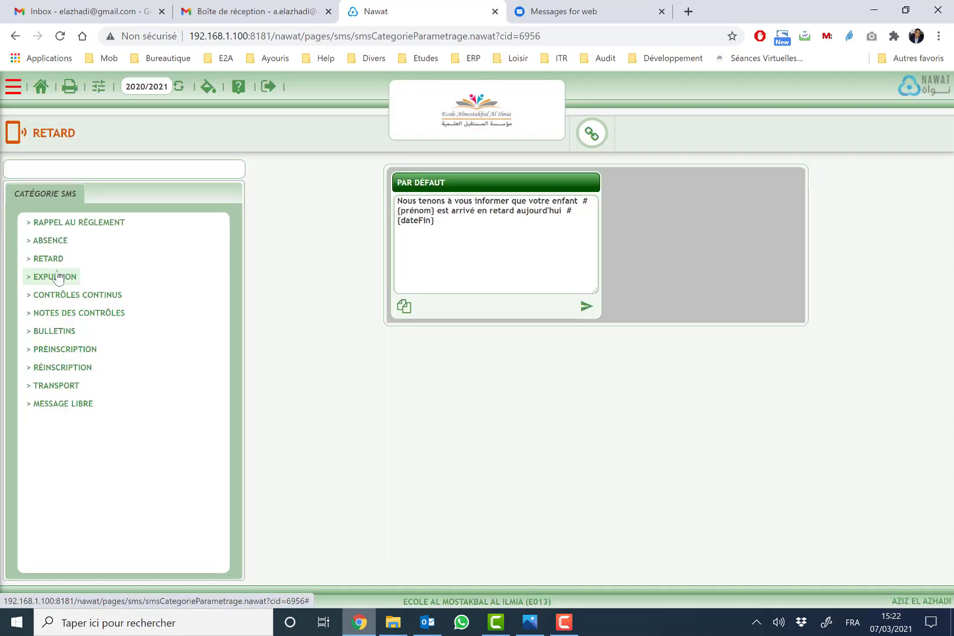
{"action": "left_click", "coordinate": [57, 278]}
{"action": "left_click", "coordinate": [62, 299]}
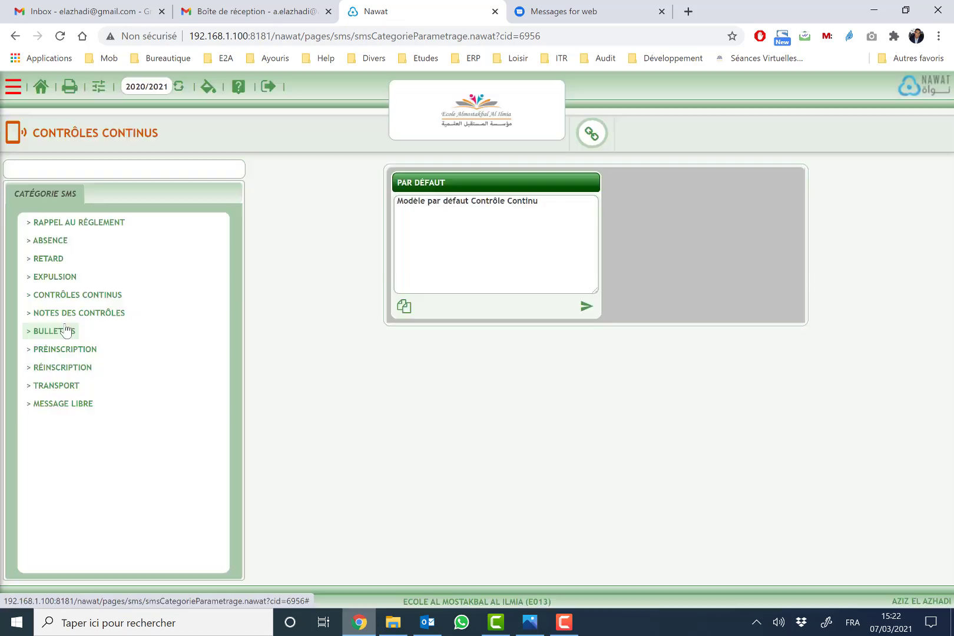
Step: Review the SMS templates of the Notes des contrôles, Bulletins, Préinscription and Réinscription categories
{"action": "left_click", "coordinate": [76, 313]}
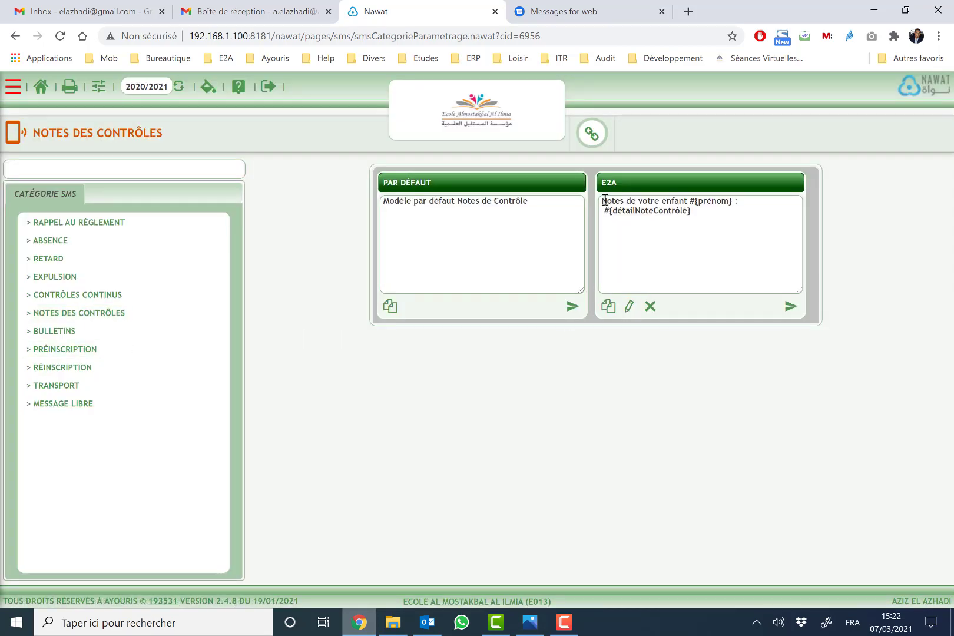
{"action": "left_click_drag", "start_coordinate": [605, 201], "coordinate": [685, 203]}
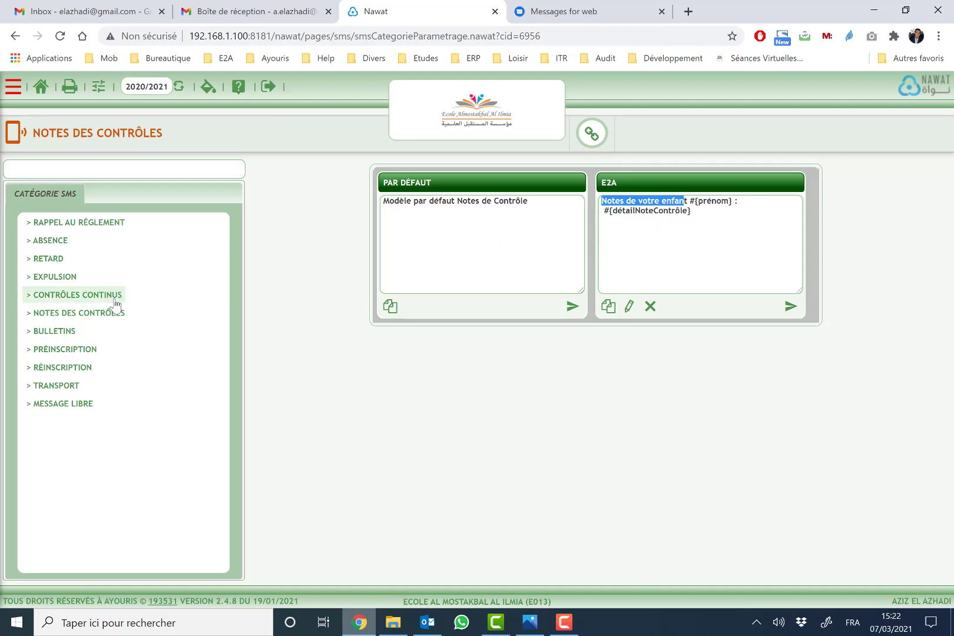
{"action": "left_click", "coordinate": [68, 332]}
{"action": "left_click", "coordinate": [68, 350]}
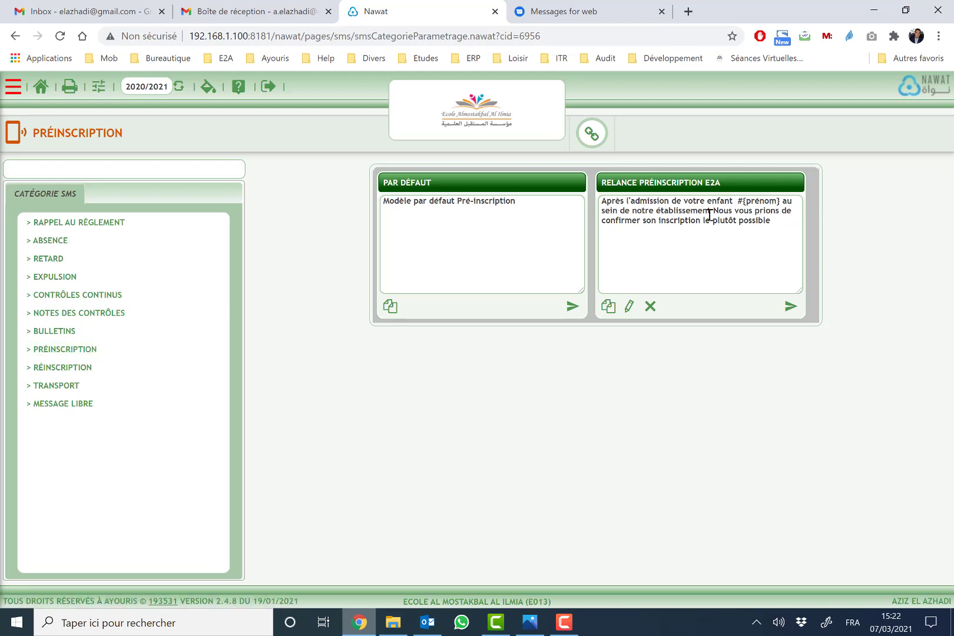
{"action": "left_click_drag", "start_coordinate": [696, 222], "coordinate": [773, 224]}
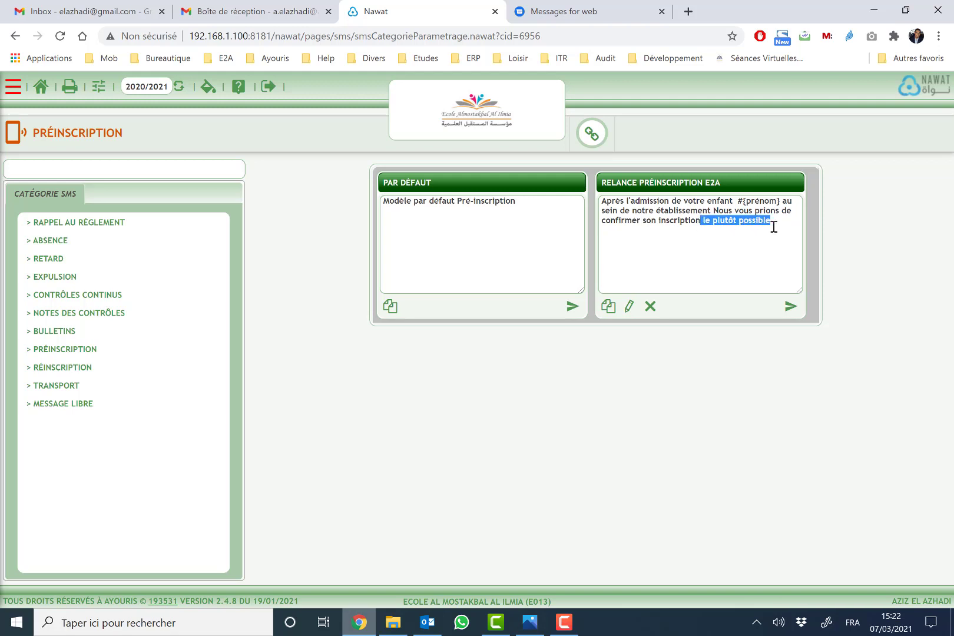
{"action": "left_click", "coordinate": [45, 369]}
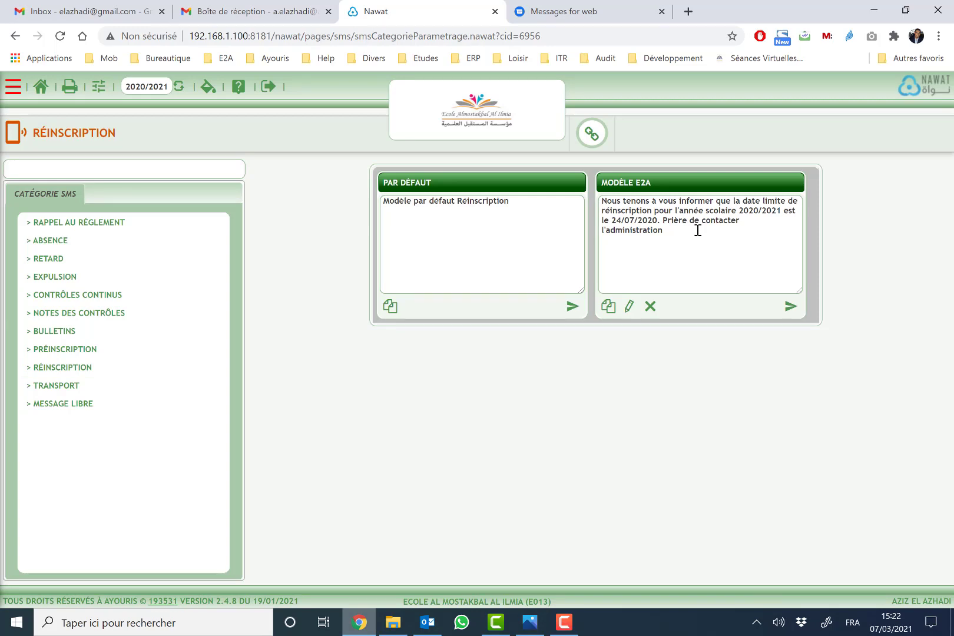
Step: Read the SMS templates of the Transport category, including the new driver, driver change, return-to-school and delay messages
{"action": "left_click", "coordinate": [56, 385]}
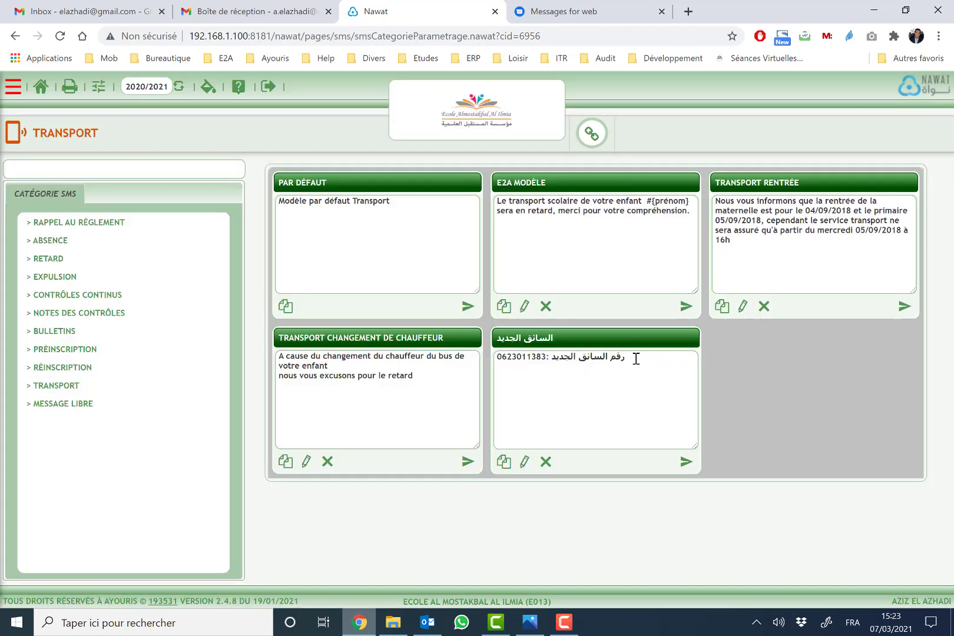
{"action": "left_click_drag", "start_coordinate": [636, 359], "coordinate": [475, 360]}
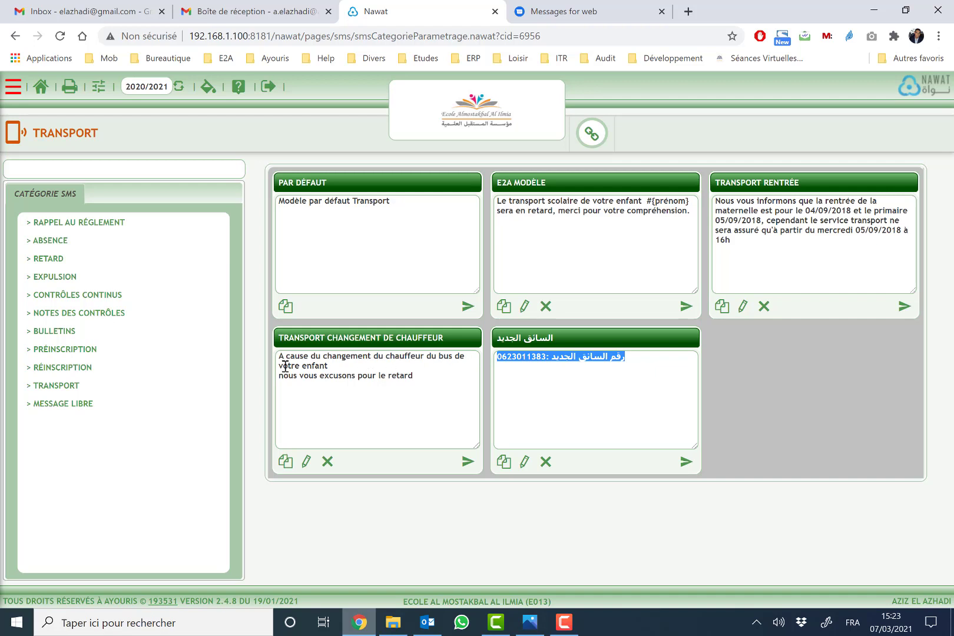
{"action": "left_click_drag", "start_coordinate": [298, 359], "coordinate": [377, 386]}
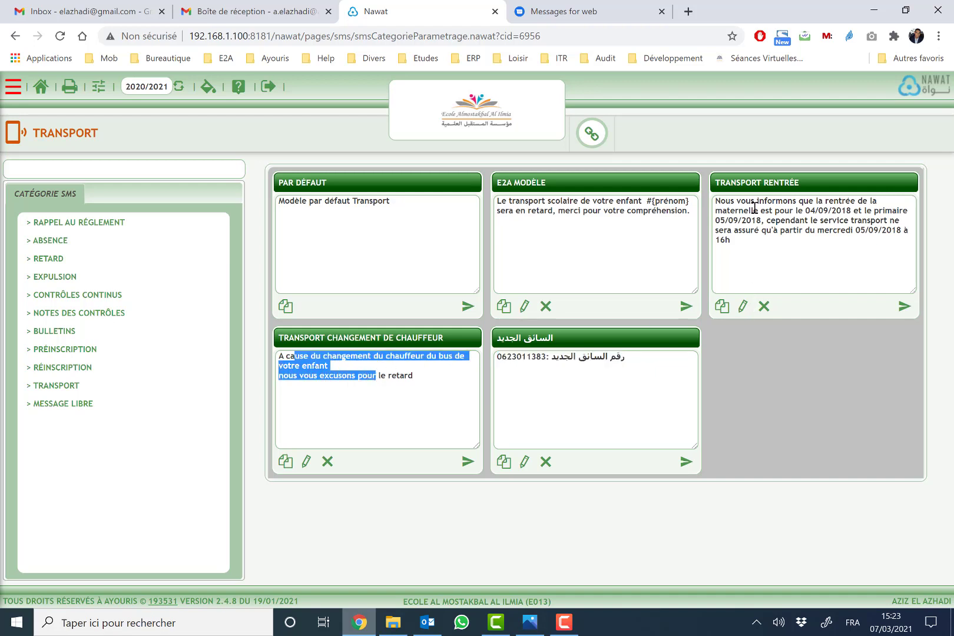
{"action": "left_click_drag", "start_coordinate": [754, 200], "coordinate": [782, 241]}
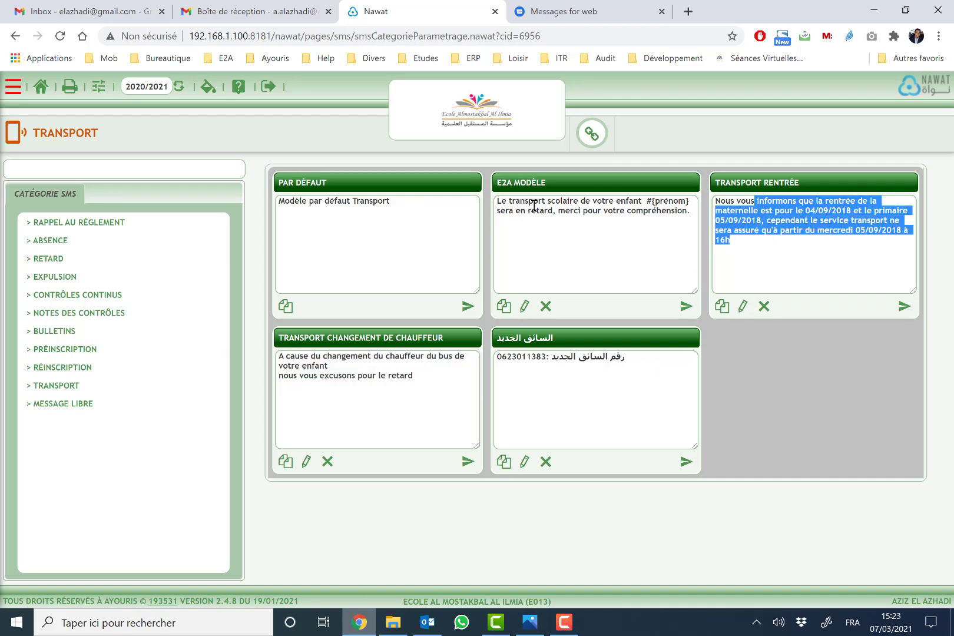
{"action": "left_click_drag", "start_coordinate": [543, 202], "coordinate": [558, 210]}
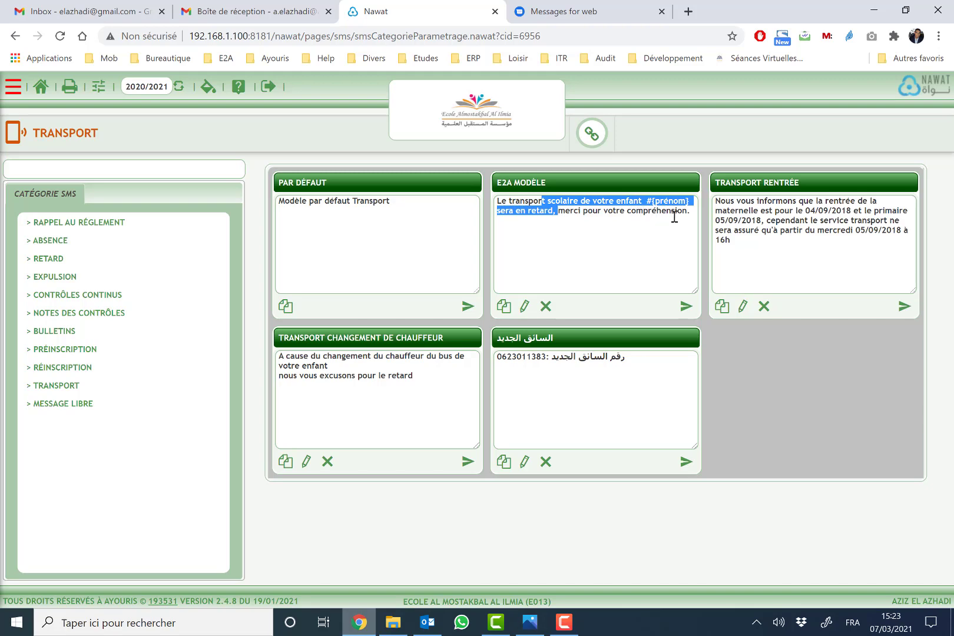
Step: Review the SMS templates of the Message libre category, including the RIB ECOLE message
{"action": "left_click", "coordinate": [63, 403]}
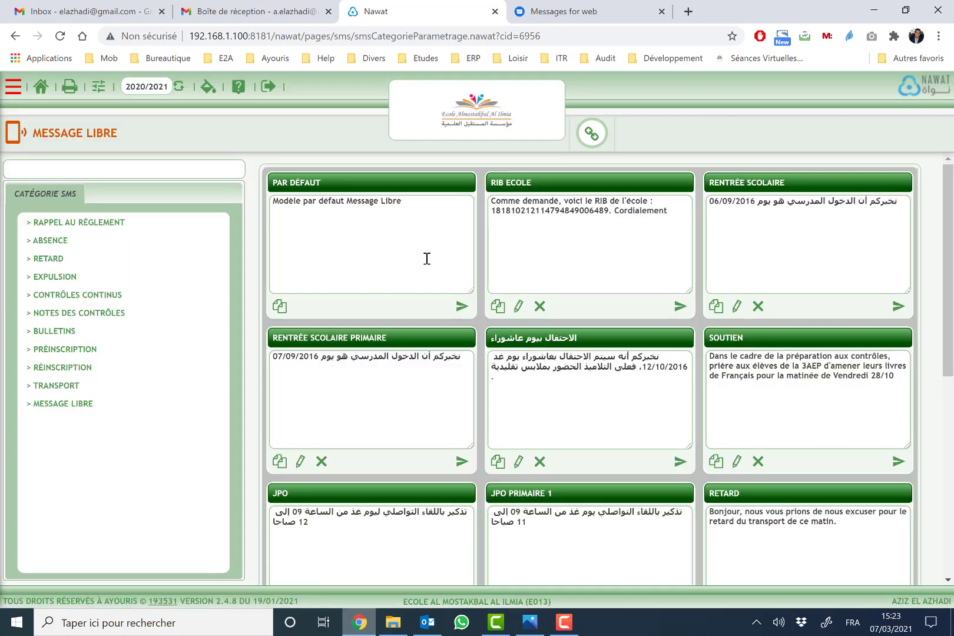
{"action": "left_click_drag", "start_coordinate": [501, 202], "coordinate": [630, 206]}
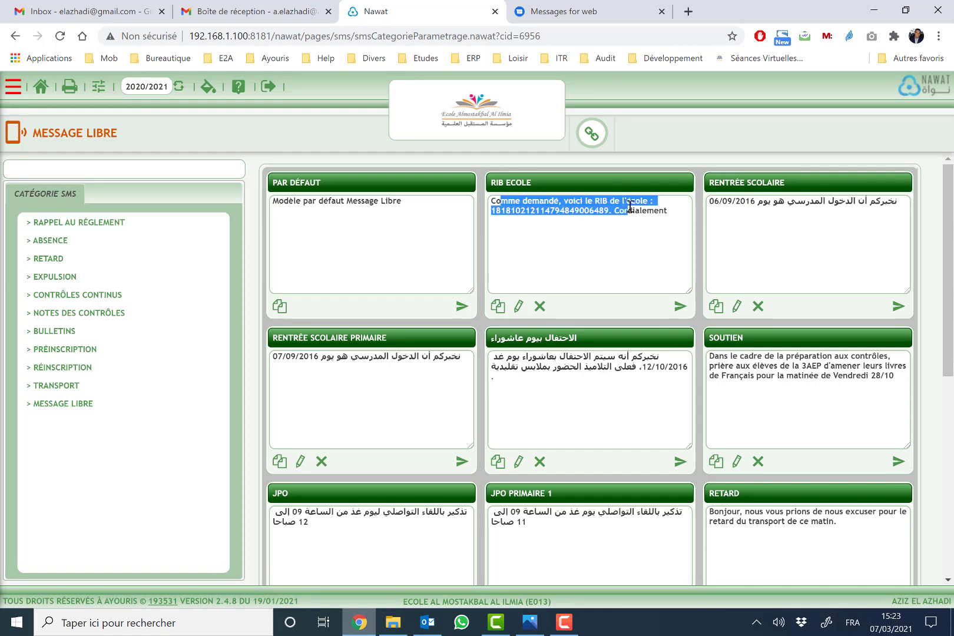
{"action": "left_click", "coordinate": [586, 210]}
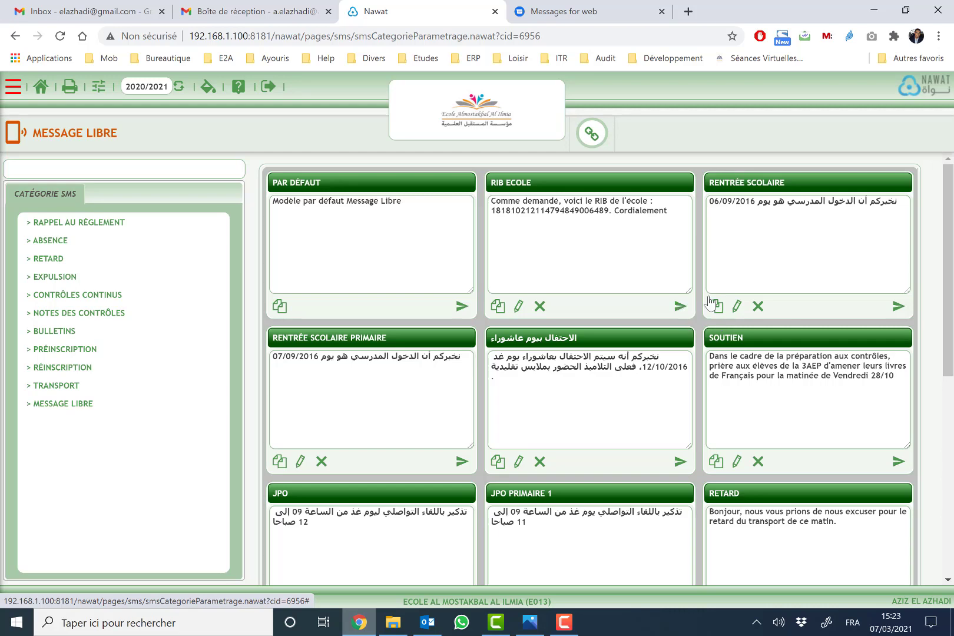
{"action": "scroll", "coordinate": [646, 415], "scroll_direction": "down", "scroll_amount": 6}
{"action": "scroll", "coordinate": [645, 420], "scroll_direction": "up", "scroll_amount": 6}
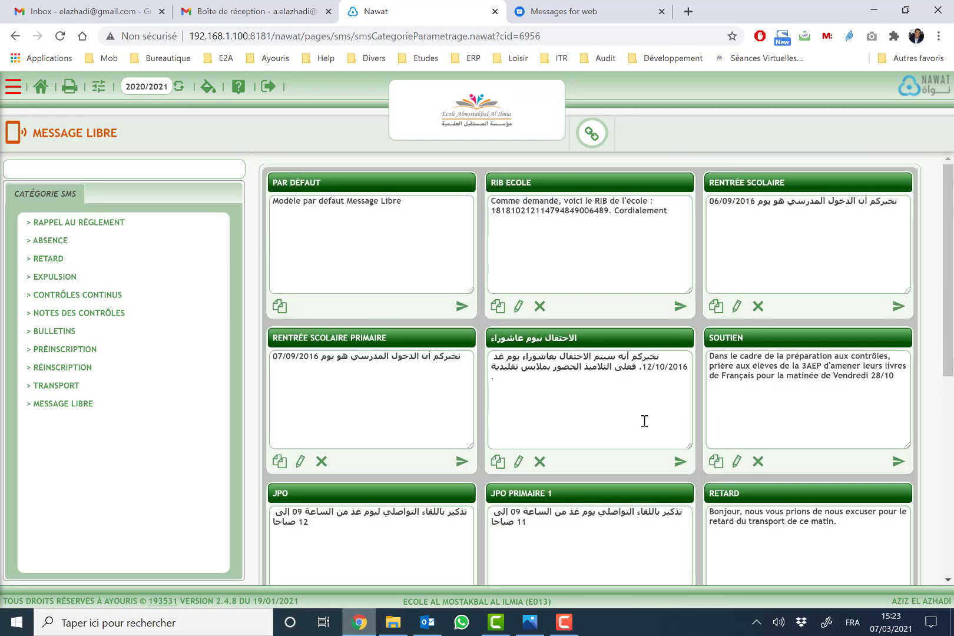
{"action": "scroll", "coordinate": [646, 420], "scroll_direction": "down", "scroll_amount": 6}
{"action": "scroll", "coordinate": [646, 420], "scroll_direction": "up", "scroll_amount": 6}
Step: Open the SOUTIEN template of the Message libre category for sending and read its message text
{"action": "left_click_drag", "start_coordinate": [740, 356], "coordinate": [887, 366]}
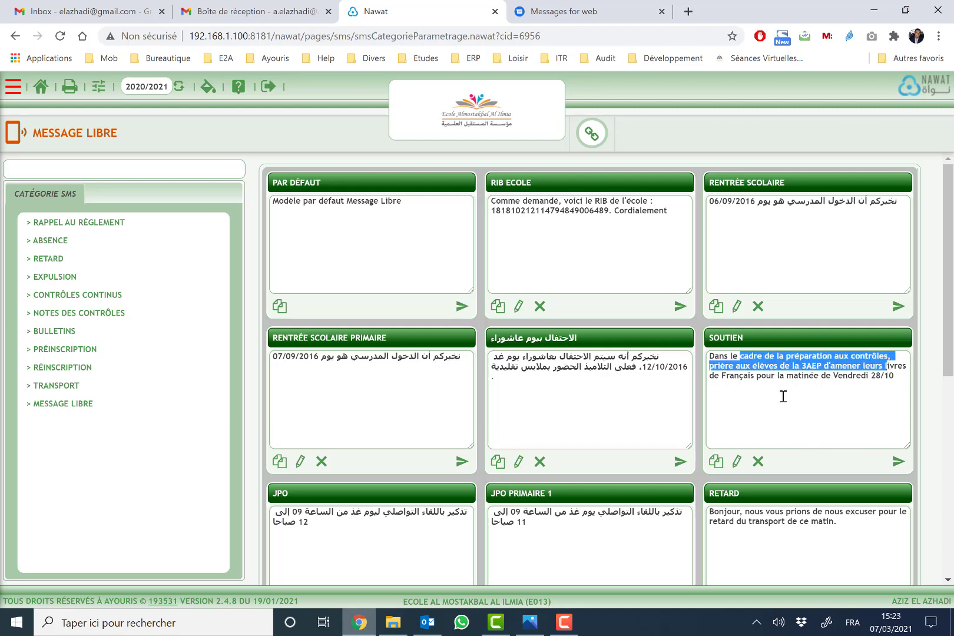
{"action": "left_click", "coordinate": [897, 463]}
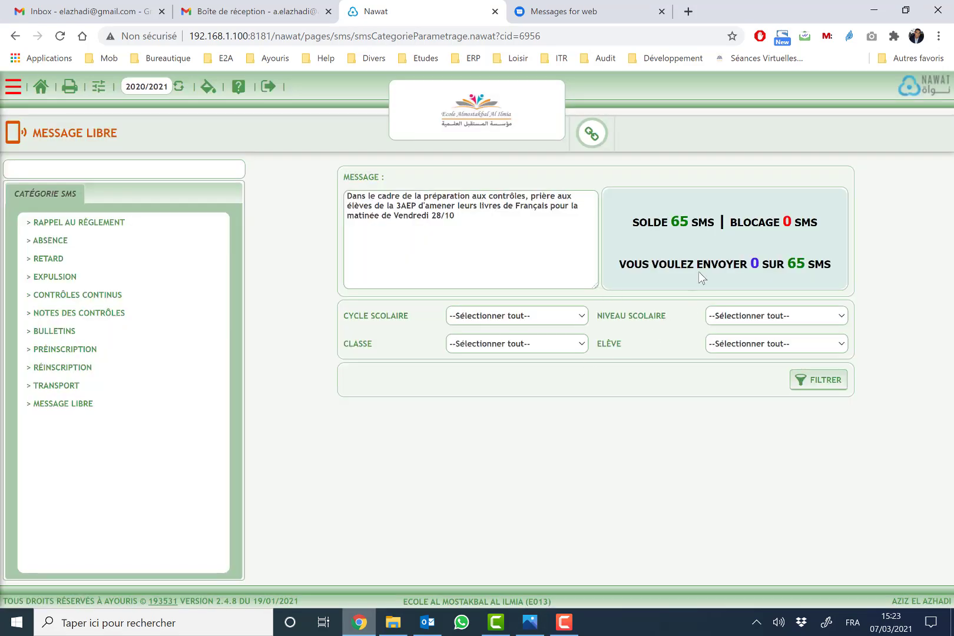
{"action": "left_click_drag", "start_coordinate": [362, 196], "coordinate": [502, 228]}
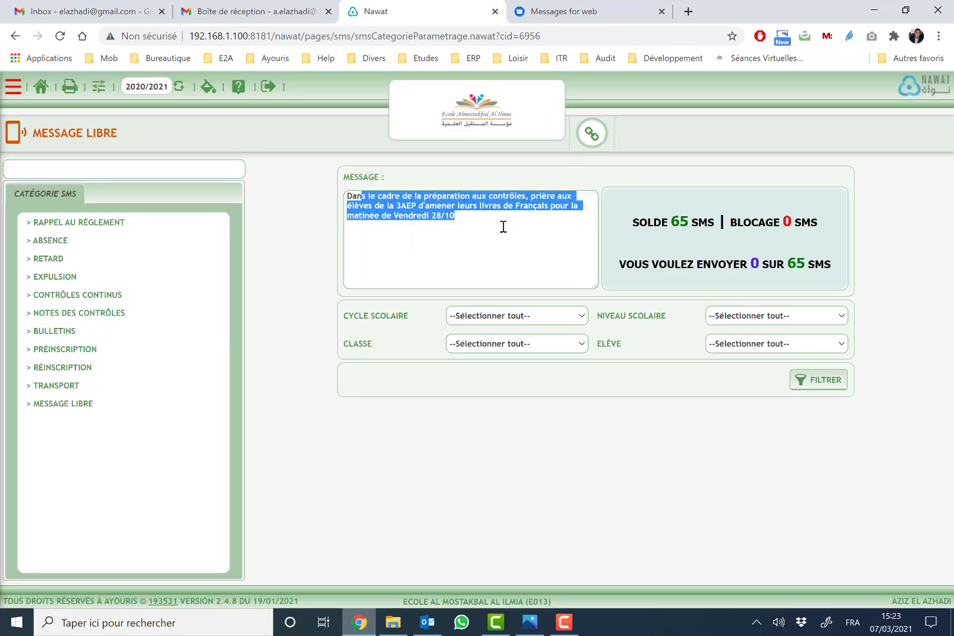
{"action": "left_click", "coordinate": [509, 234]}
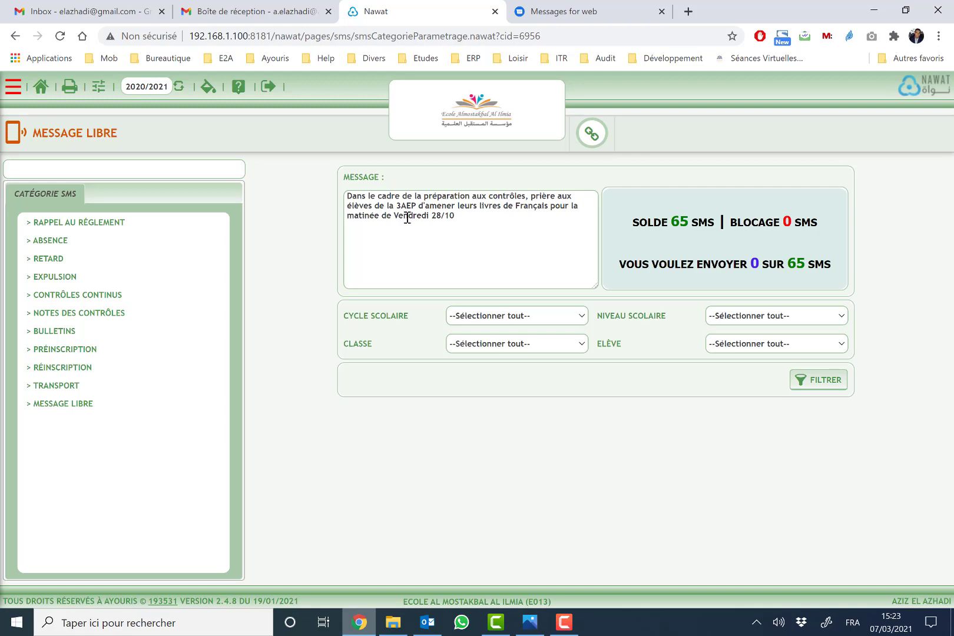
Step: Set the recipient filters to the Primaire school cycle and the 1AEP level
{"action": "left_click", "coordinate": [526, 318]}
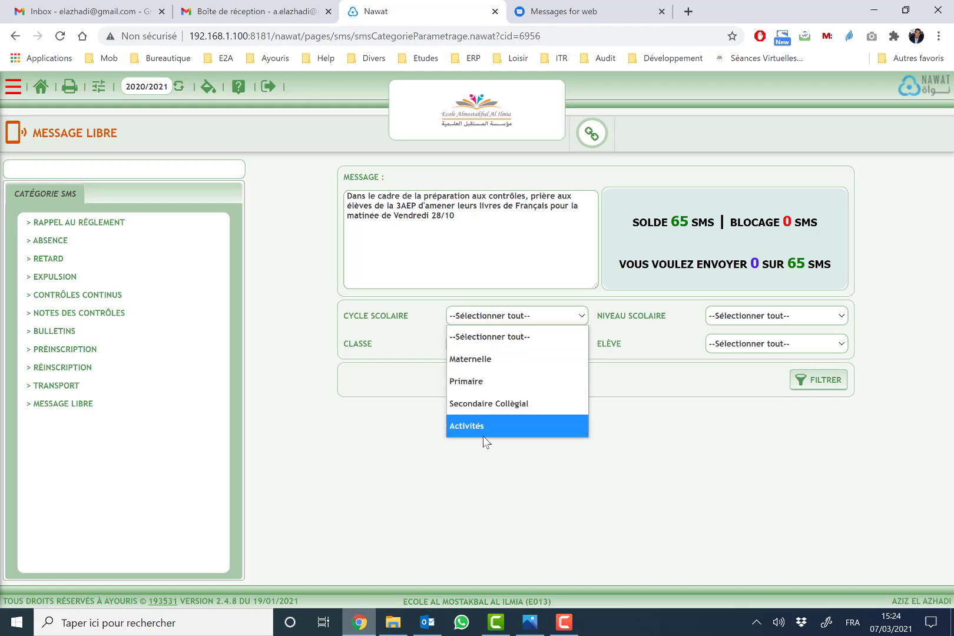
{"action": "left_click", "coordinate": [498, 384]}
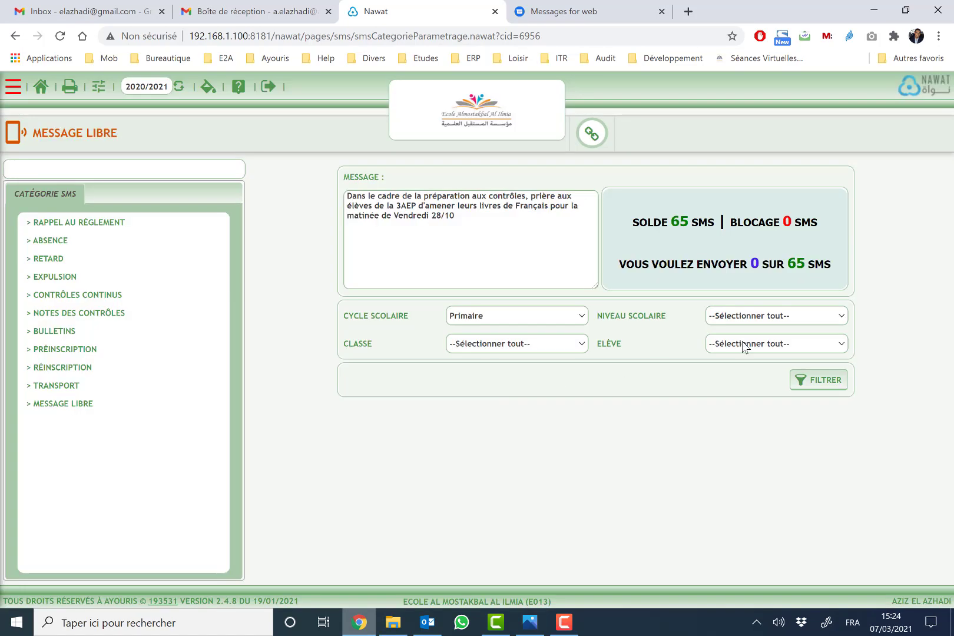
{"action": "left_click", "coordinate": [764, 316]}
{"action": "left_click", "coordinate": [764, 316]}
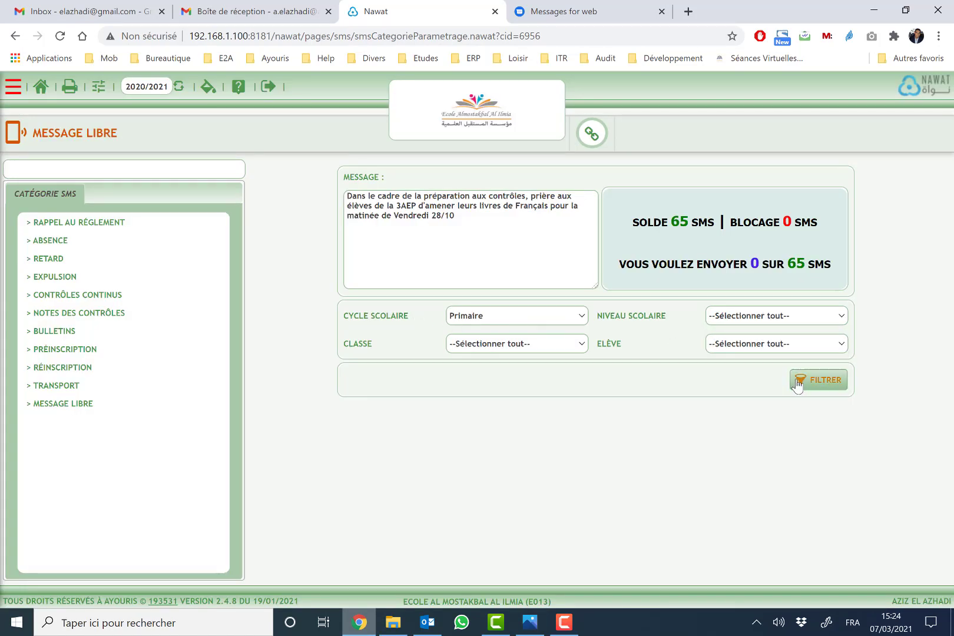
{"action": "left_click", "coordinate": [796, 321]}
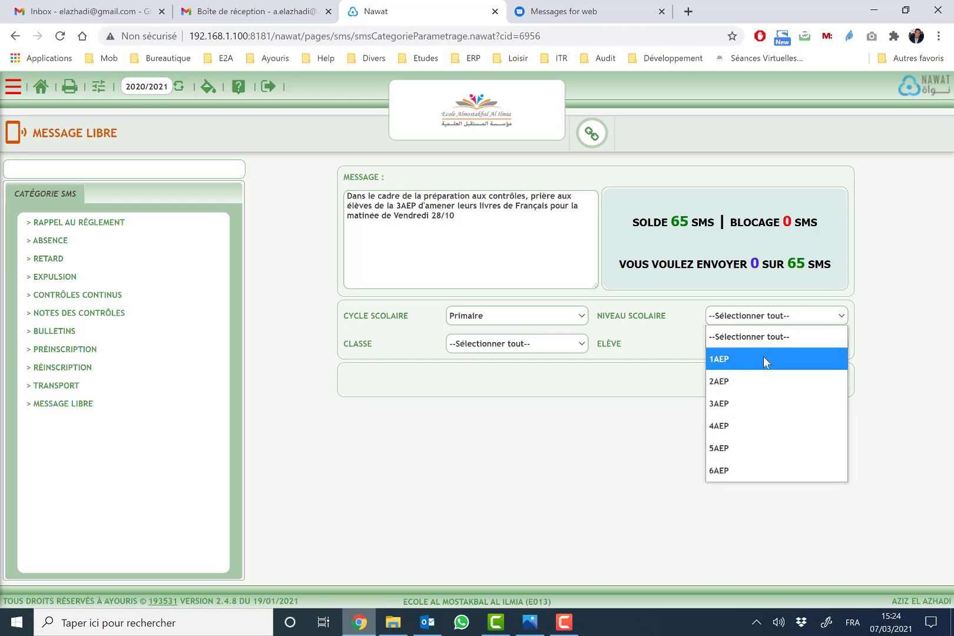
{"action": "left_click", "coordinate": [765, 360]}
Step: Try narrowing the recipients to class 1AEP-1 (BAUDELAIRE) and a single student, and reset both filters to all
{"action": "left_click", "coordinate": [500, 345]}
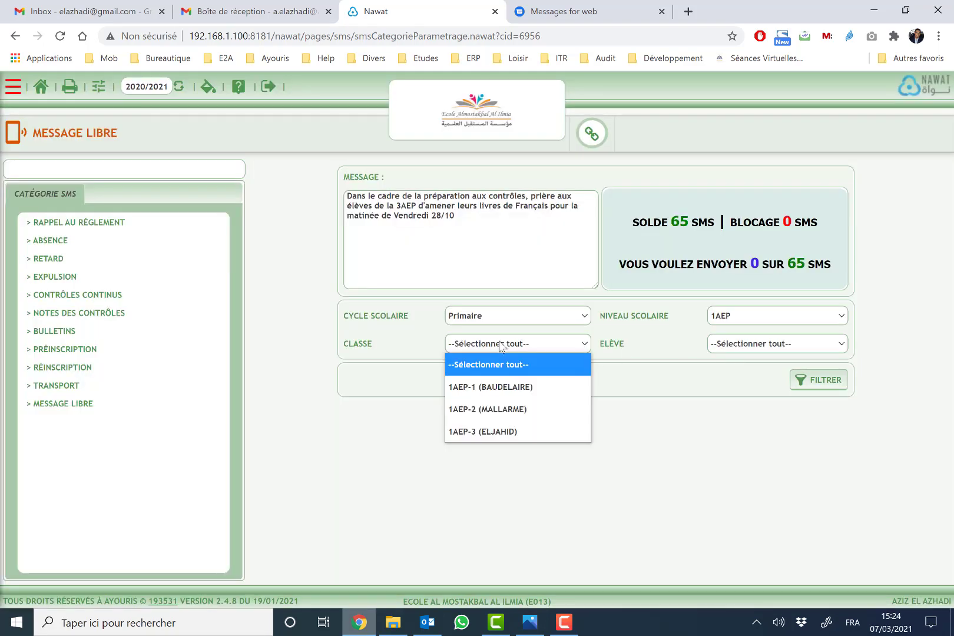
{"action": "left_click", "coordinate": [501, 345]}
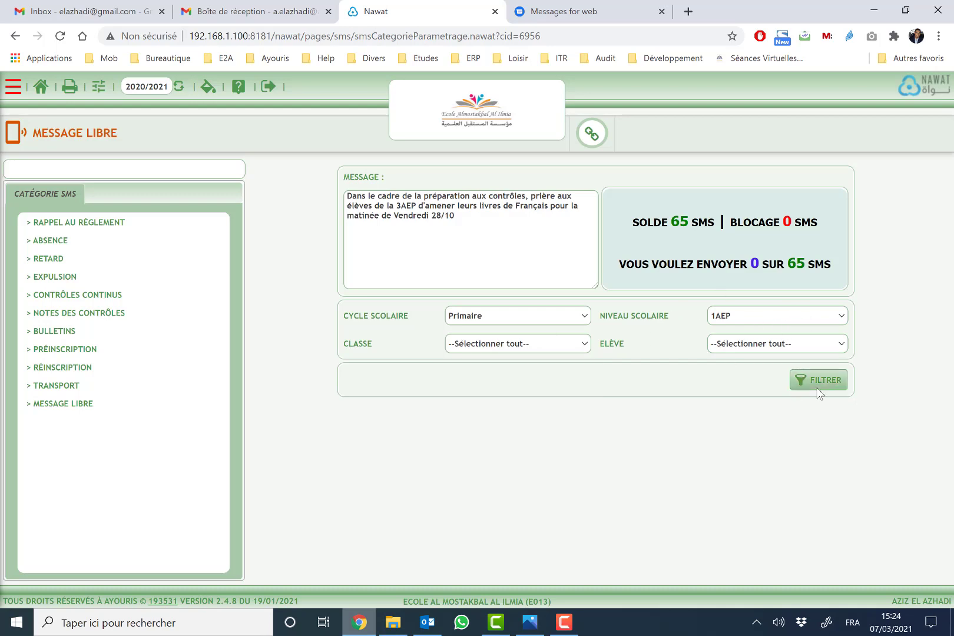
{"action": "left_click", "coordinate": [539, 346]}
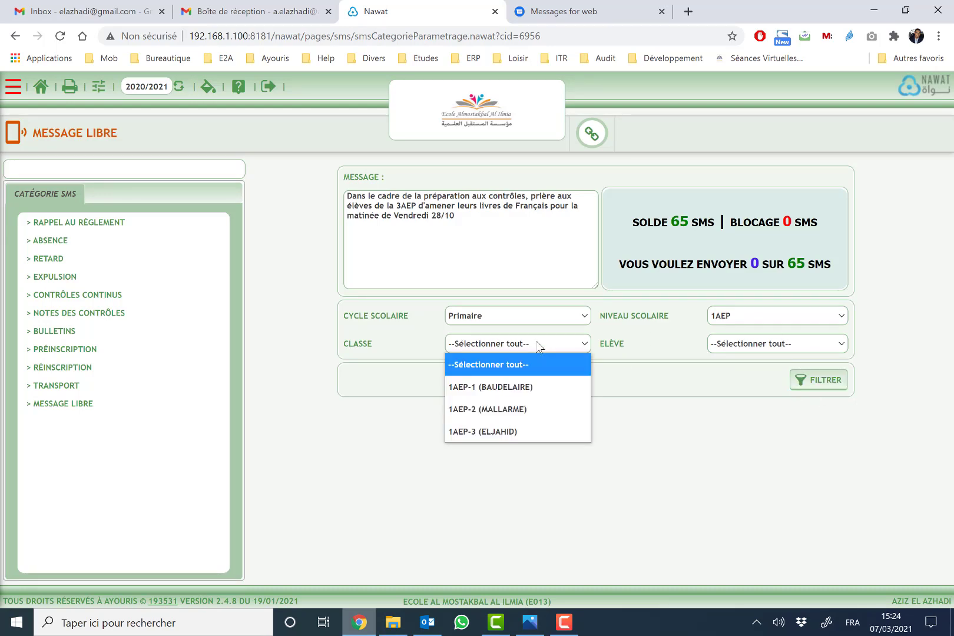
{"action": "left_click", "coordinate": [529, 389]}
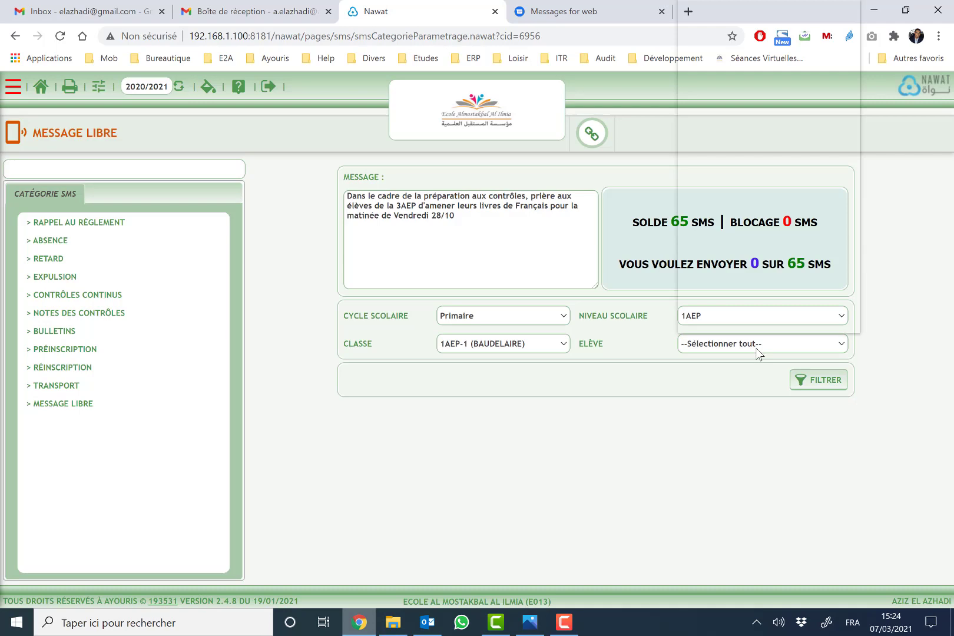
{"action": "left_click", "coordinate": [757, 349]}
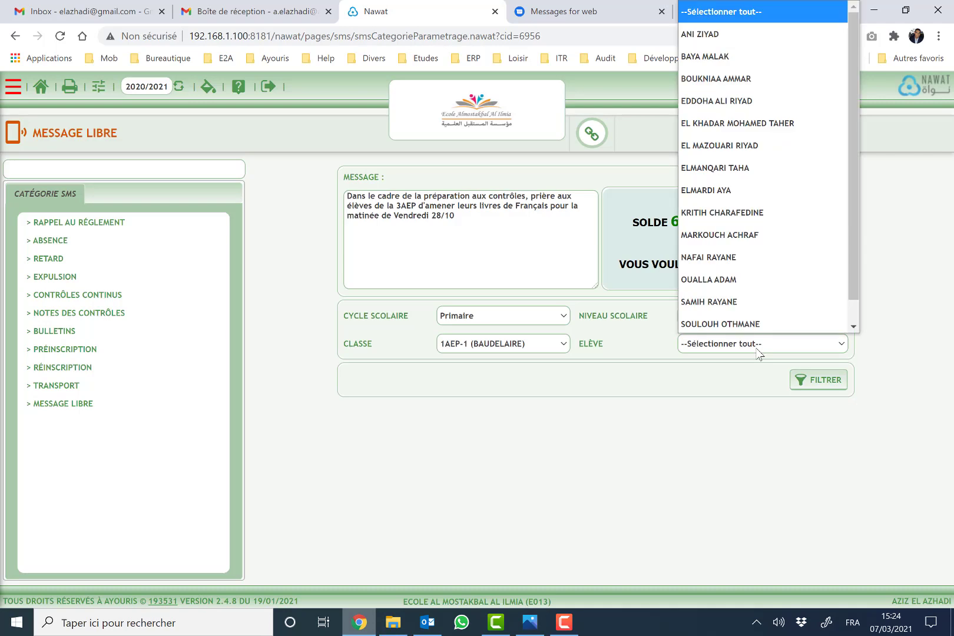
{"action": "left_click", "coordinate": [781, 195]}
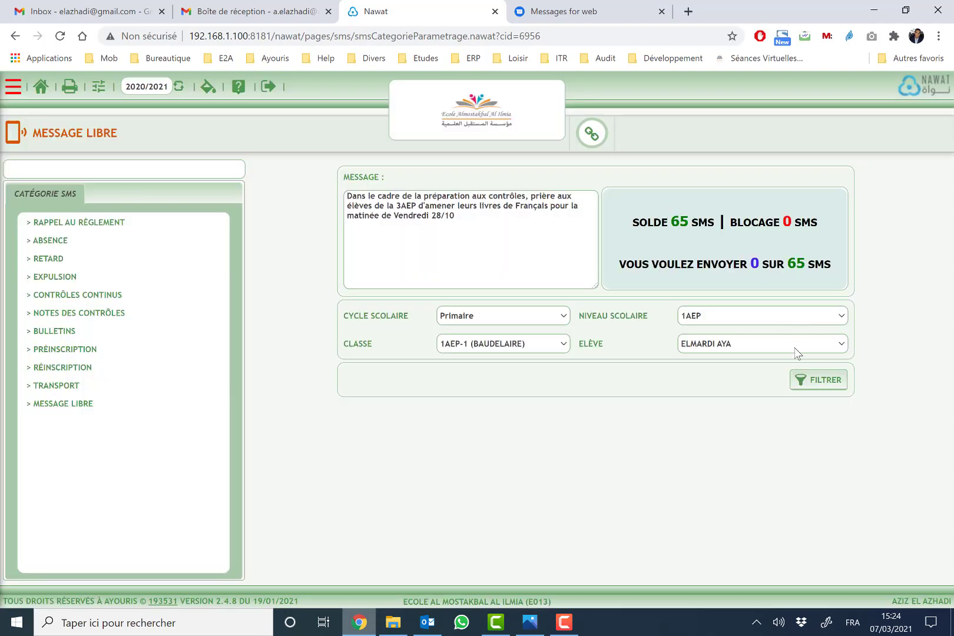
{"action": "left_click", "coordinate": [711, 345]}
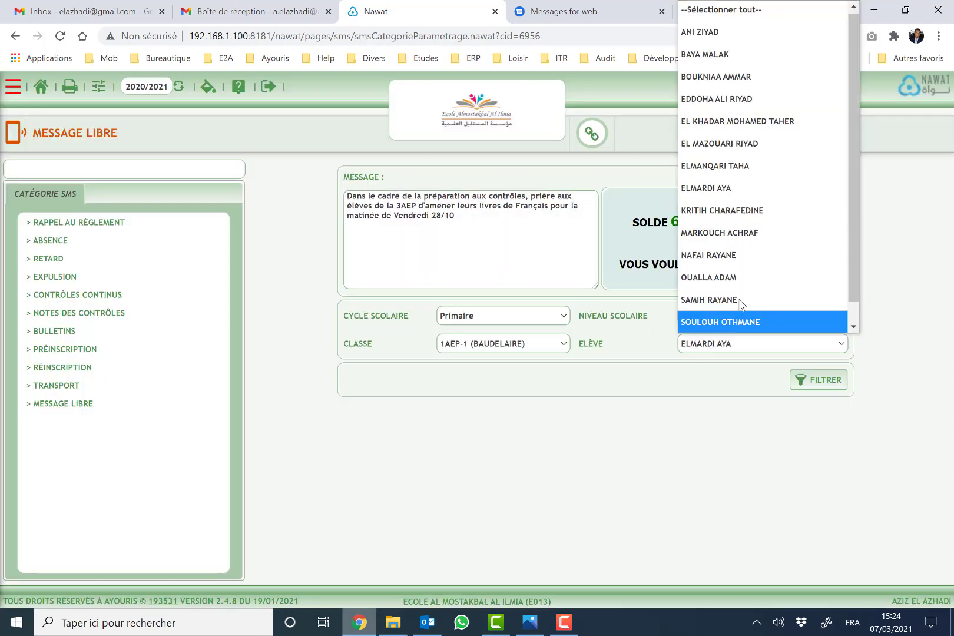
{"action": "left_click", "coordinate": [758, 10]}
{"action": "left_click", "coordinate": [524, 344]}
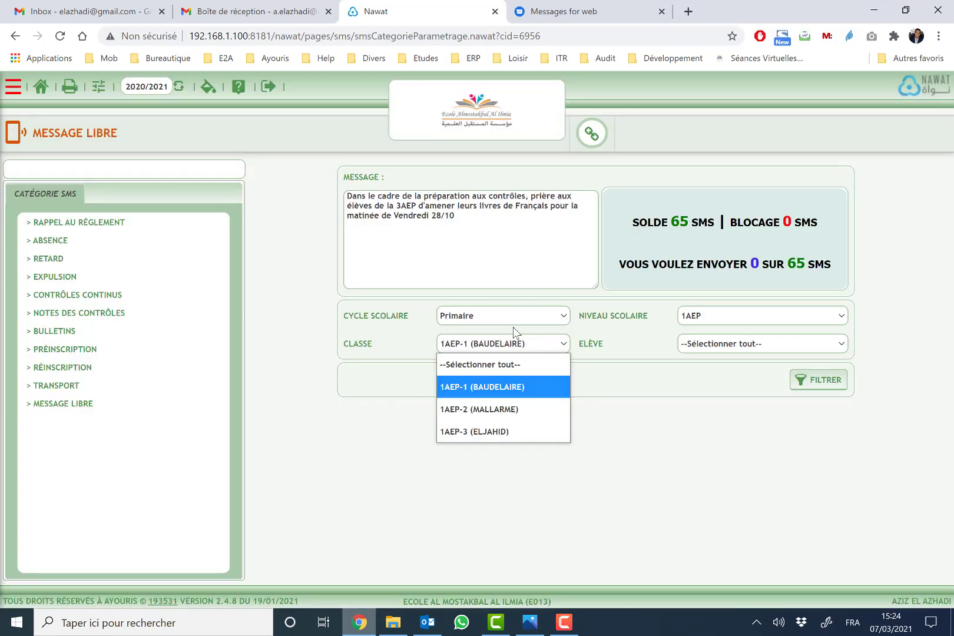
{"action": "left_click", "coordinate": [503, 374]}
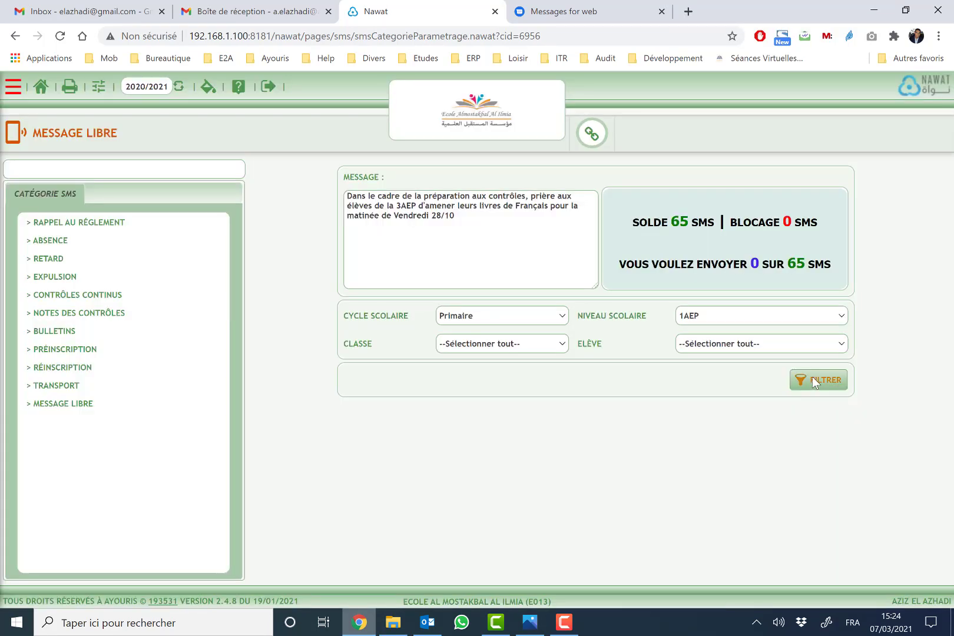
Step: Apply the filters to list the matching 1AEP students
{"action": "left_click", "coordinate": [813, 376]}
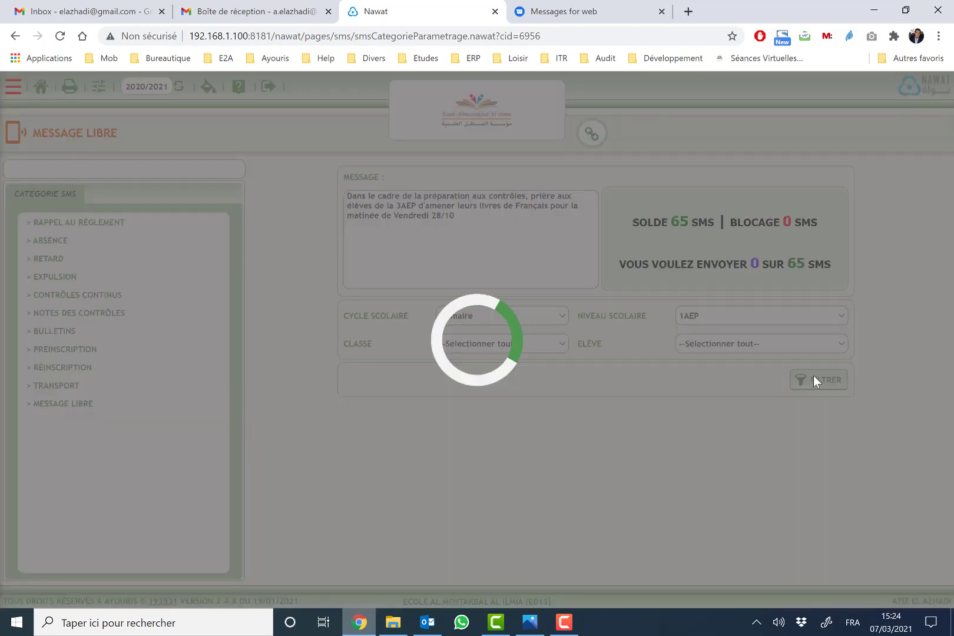
{"action": "scroll", "coordinate": [646, 420], "scroll_direction": "down", "scroll_amount": 3}
{"action": "scroll", "coordinate": [639, 418], "scroll_direction": "up", "scroll_amount": 1}
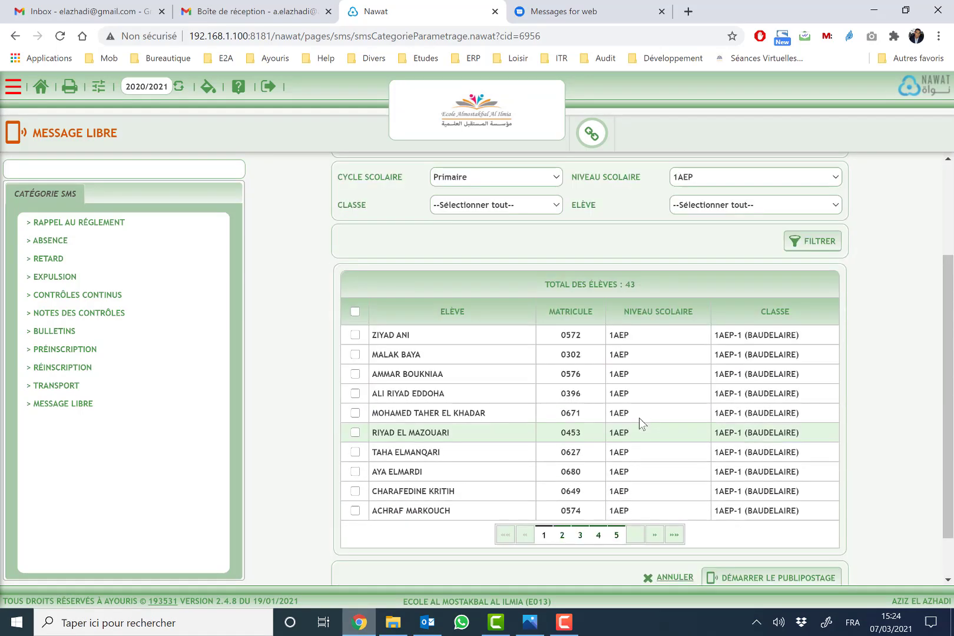
{"action": "scroll", "coordinate": [649, 295], "scroll_direction": "up", "scroll_amount": 1}
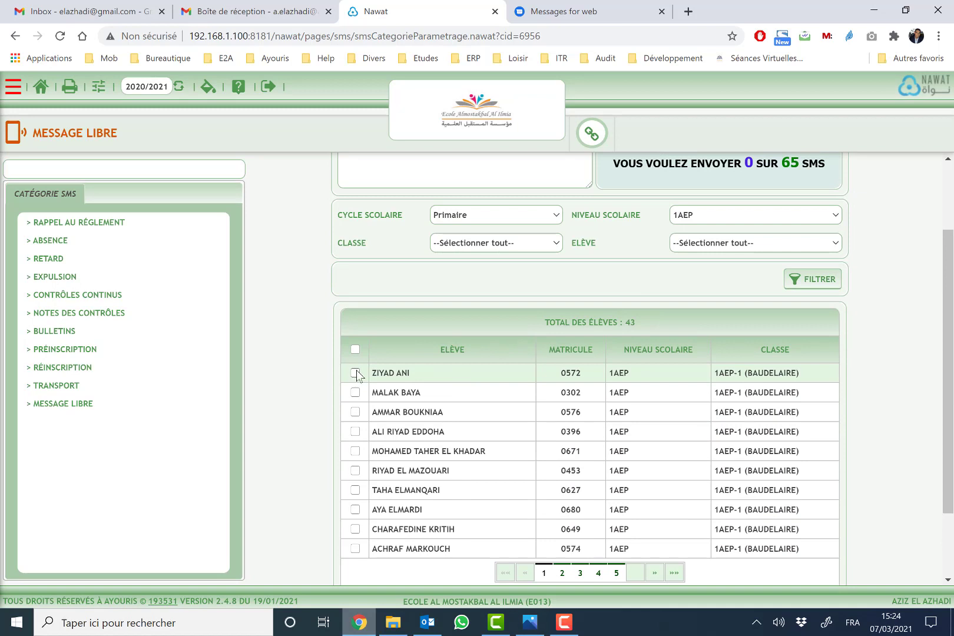
Step: Try selecting all listed students and excluding the fifth and sixth, and clear the whole selection
{"action": "left_click", "coordinate": [356, 350]}
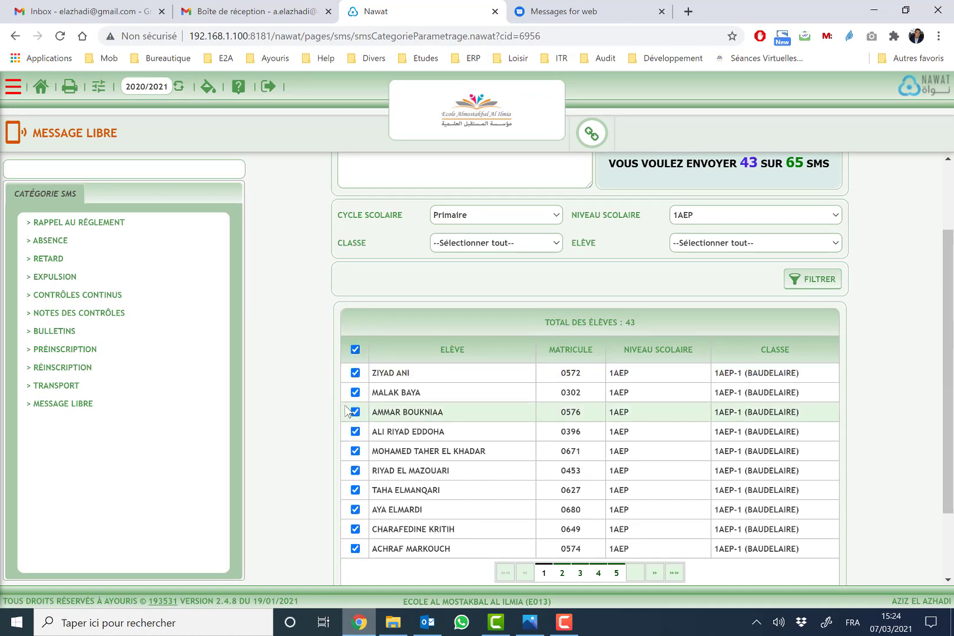
{"action": "left_click", "coordinate": [355, 451]}
{"action": "left_click", "coordinate": [355, 471]}
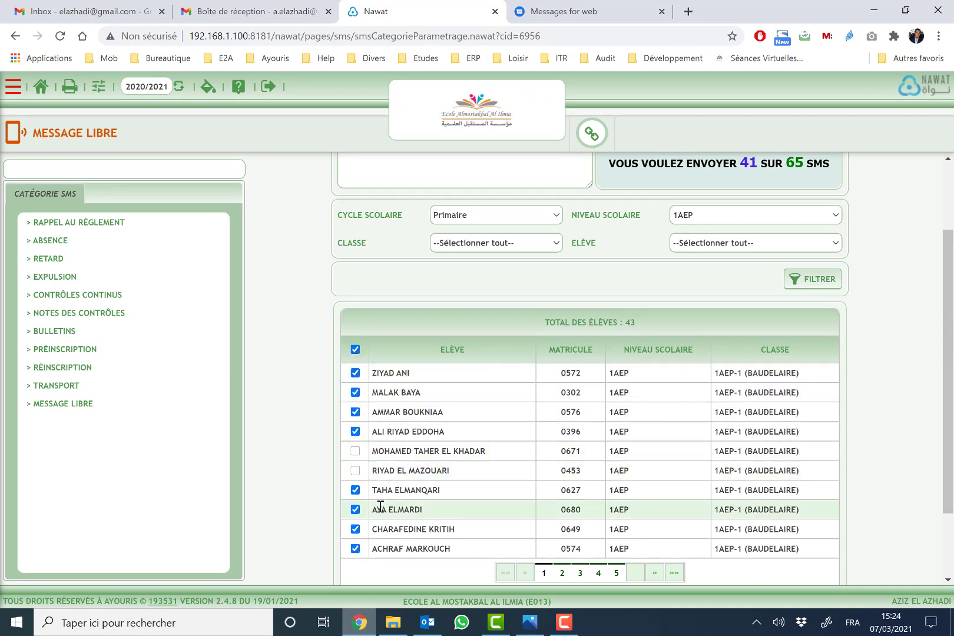
{"action": "left_click", "coordinate": [355, 350]}
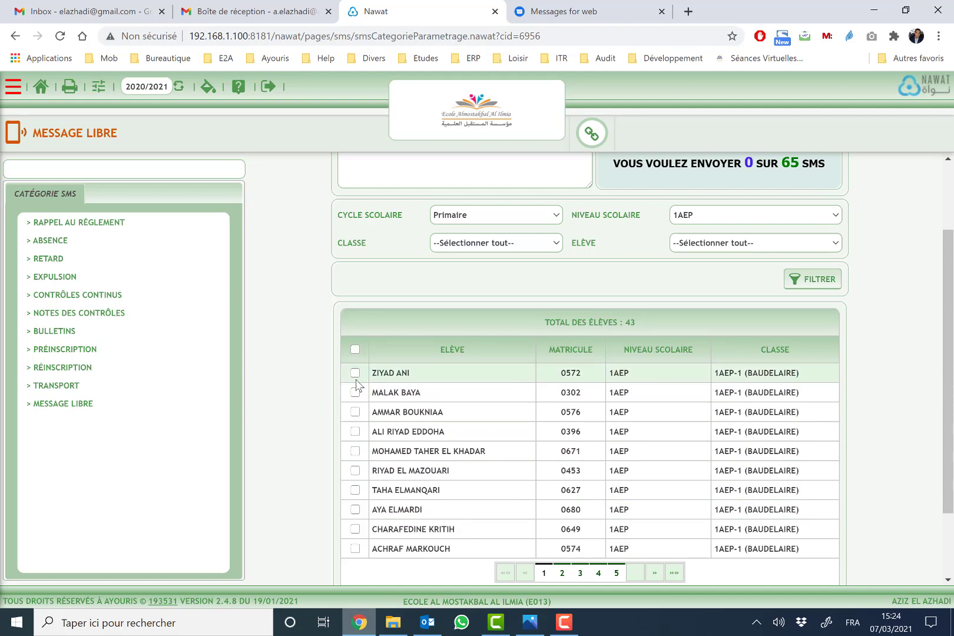
Step: Select only the first listed student, start the SMS mailing, and check the pending batch's recipient, message count and text
{"action": "left_click", "coordinate": [355, 373]}
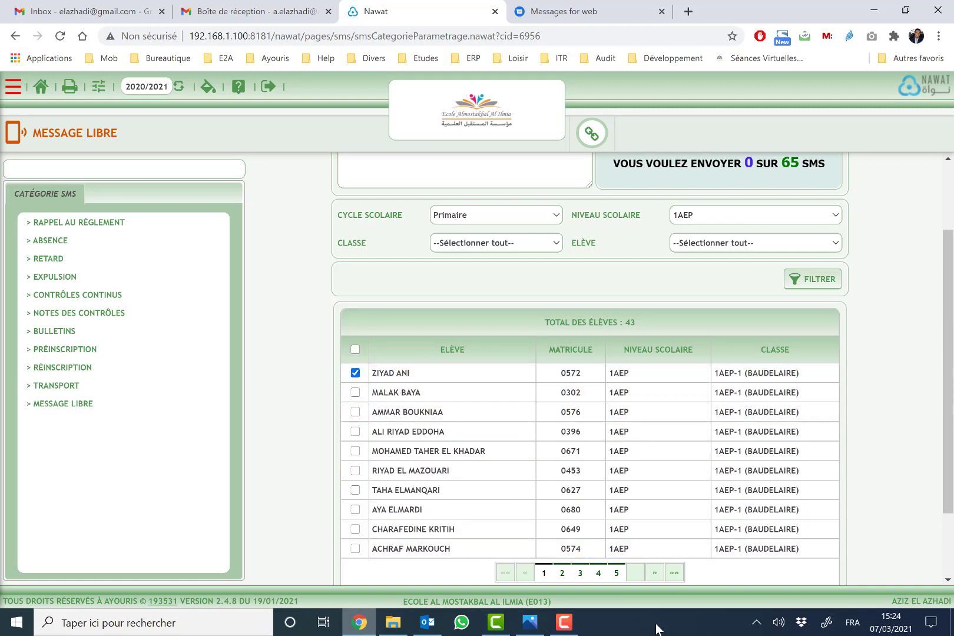
{"action": "scroll", "coordinate": [728, 548], "scroll_direction": "down", "scroll_amount": 2}
{"action": "left_click", "coordinate": [785, 526]}
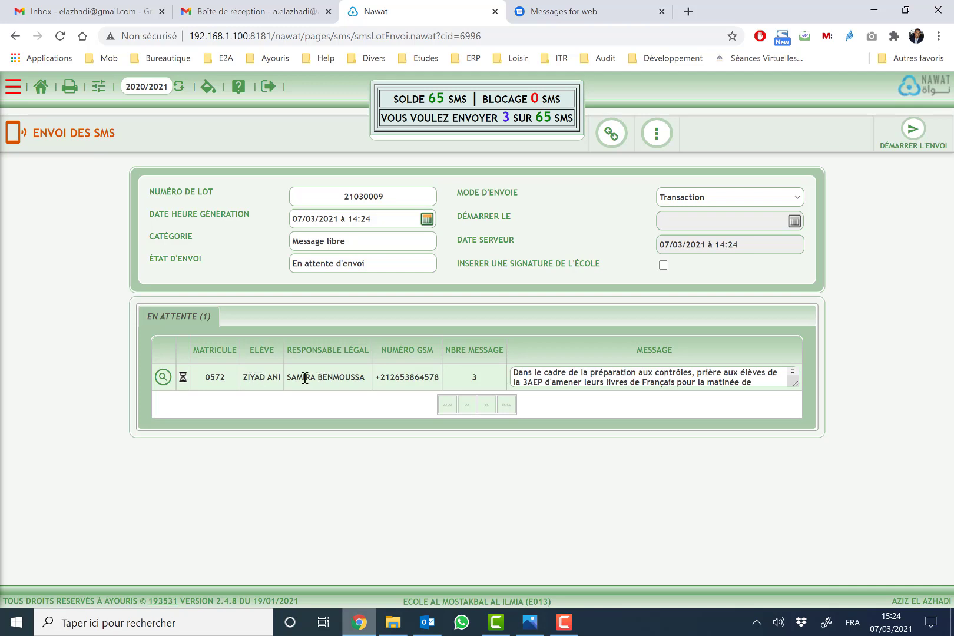
{"action": "left_click_drag", "start_coordinate": [305, 378], "coordinate": [478, 377]}
{"action": "scroll", "coordinate": [557, 377], "scroll_direction": "down", "scroll_amount": 2}
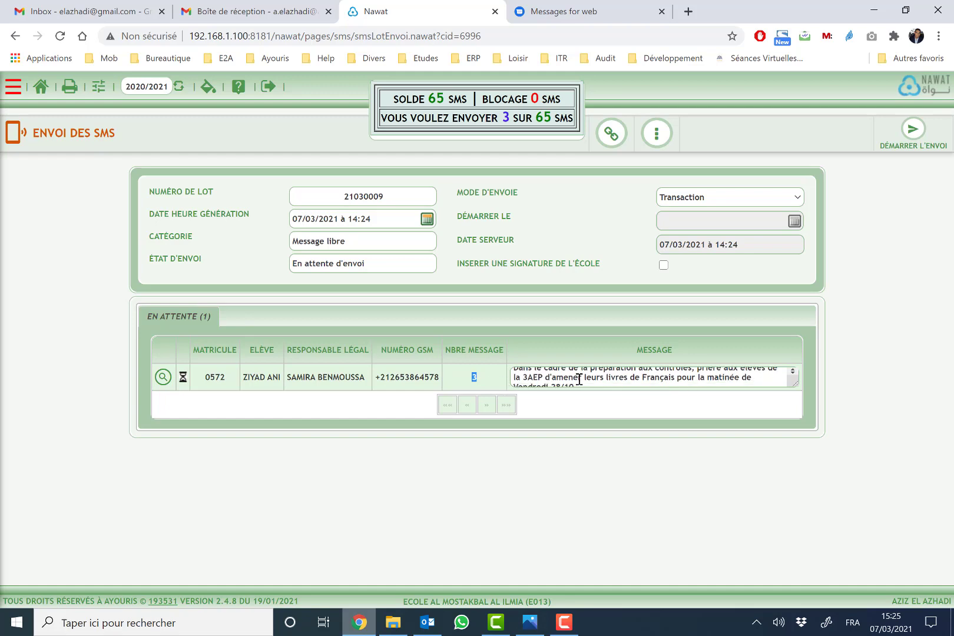
Step: Replace the guardian's GSM number in the pending message with another phone number, save and validate it, and check the updated entry
{"action": "left_click", "coordinate": [164, 377]}
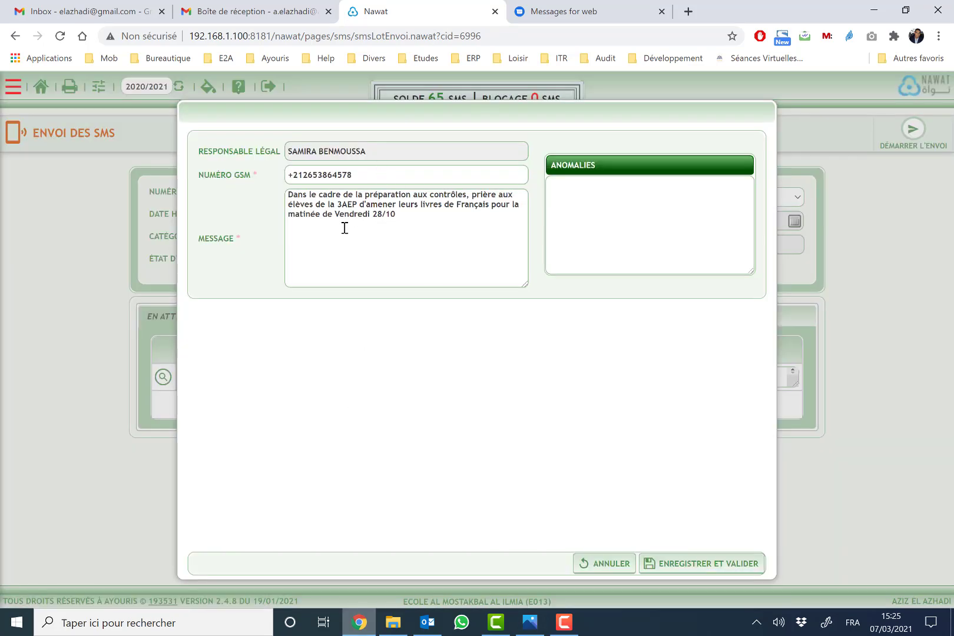
{"action": "left_click_drag", "start_coordinate": [376, 175], "coordinate": [243, 170]}
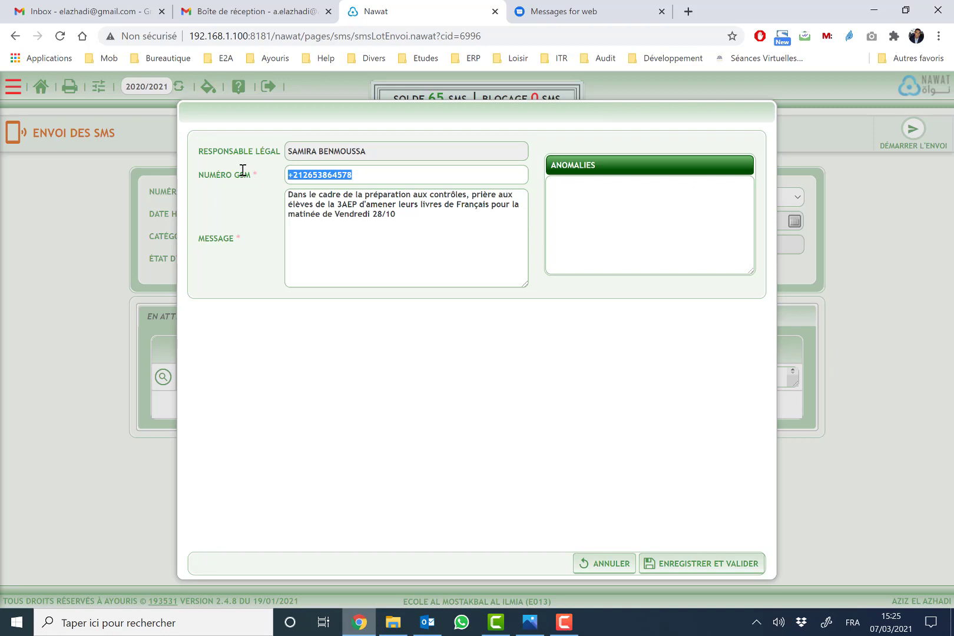
{"action": "type", "text": "+"}
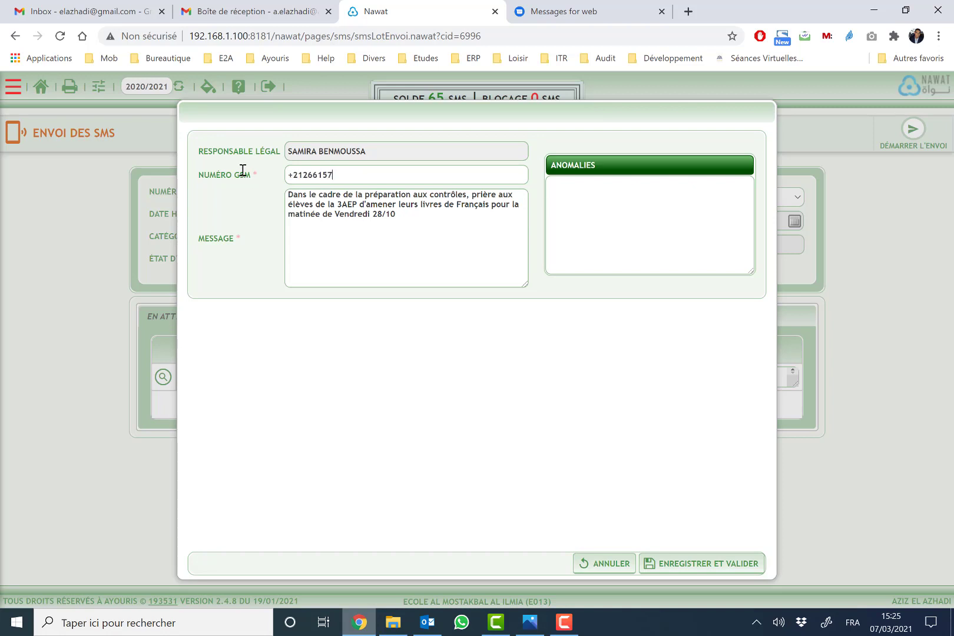
{"action": "left_click", "coordinate": [693, 567]}
{"action": "double_click", "coordinate": [396, 379]}
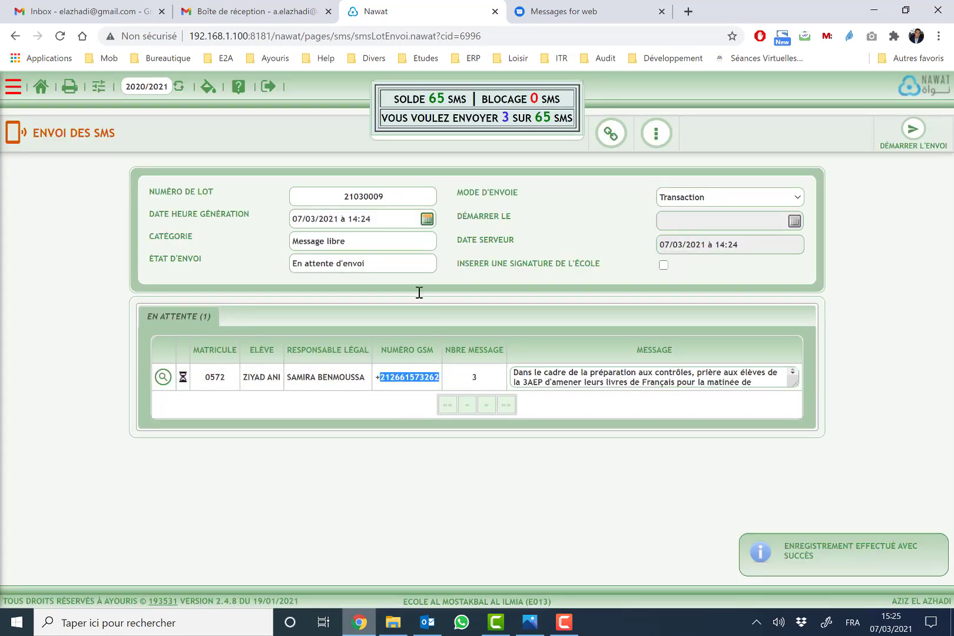
Step: View the sender name configured for the SMS batch and close its dialog
{"action": "left_click", "coordinate": [656, 134]}
{"action": "left_click", "coordinate": [667, 166]}
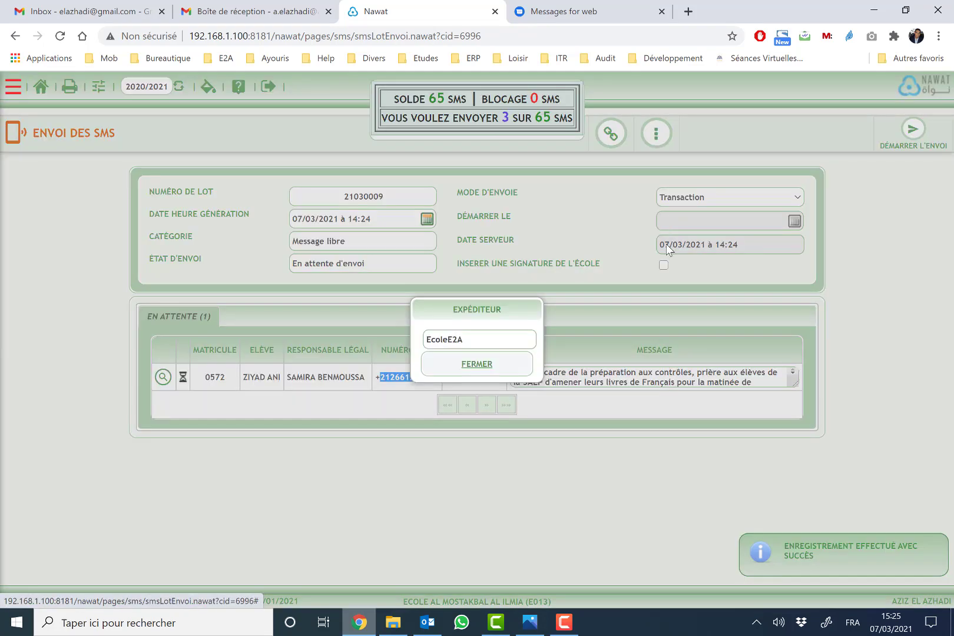
{"action": "left_click_drag", "start_coordinate": [482, 337], "coordinate": [423, 340]}
{"action": "left_click", "coordinate": [463, 337]}
{"action": "left_click", "coordinate": [460, 337]}
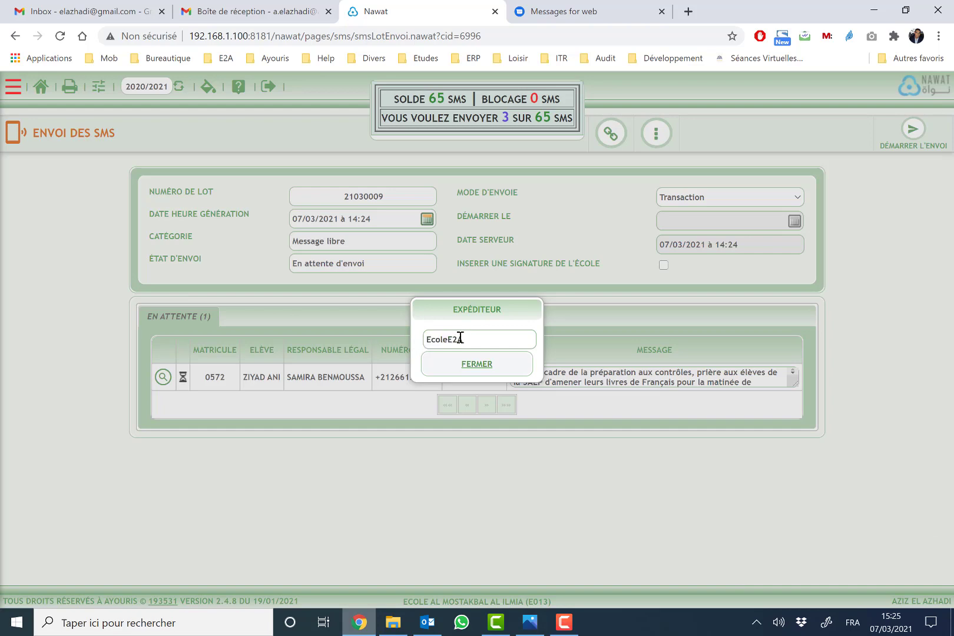
{"action": "left_click", "coordinate": [483, 365]}
Step: View the school signature text without changing it, and check the batch's category and sending status
{"action": "left_click", "coordinate": [656, 133]}
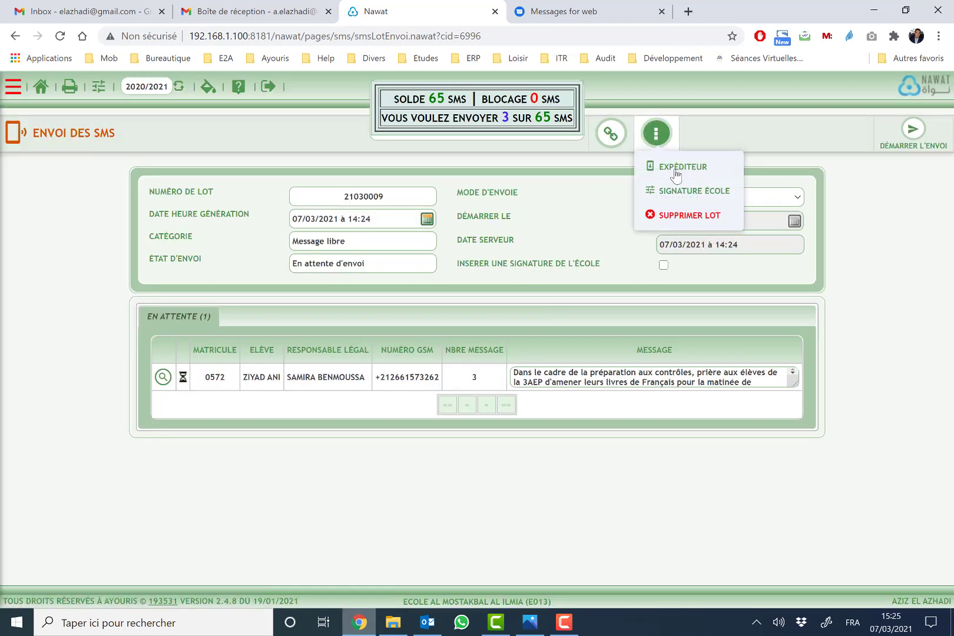
{"action": "left_click", "coordinate": [701, 192]}
{"action": "left_click_drag", "start_coordinate": [494, 297], "coordinate": [351, 293]}
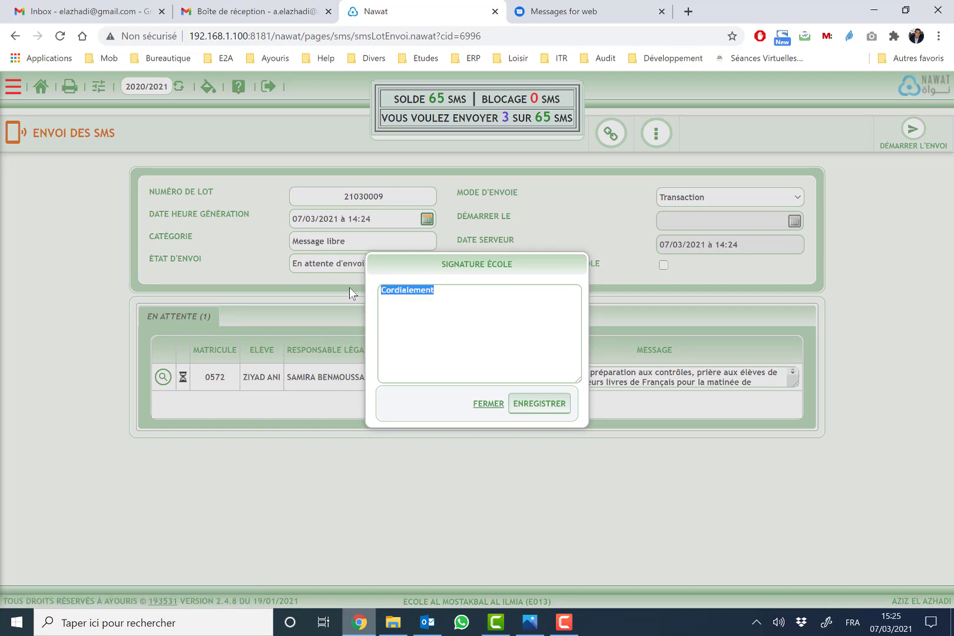
{"action": "left_click", "coordinate": [492, 404]}
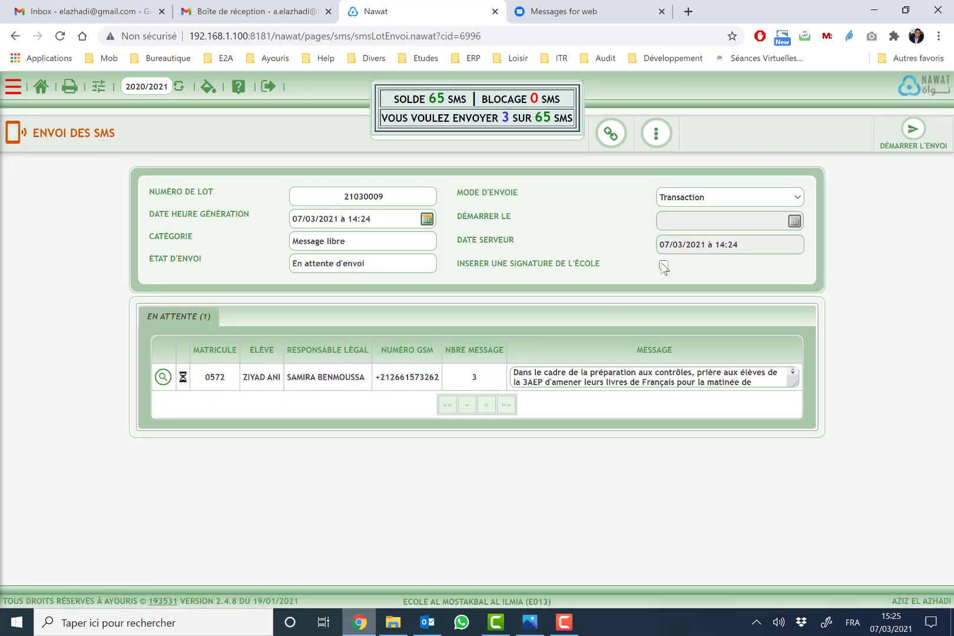
{"action": "triple_click", "coordinate": [343, 241]}
{"action": "triple_click", "coordinate": [365, 262]}
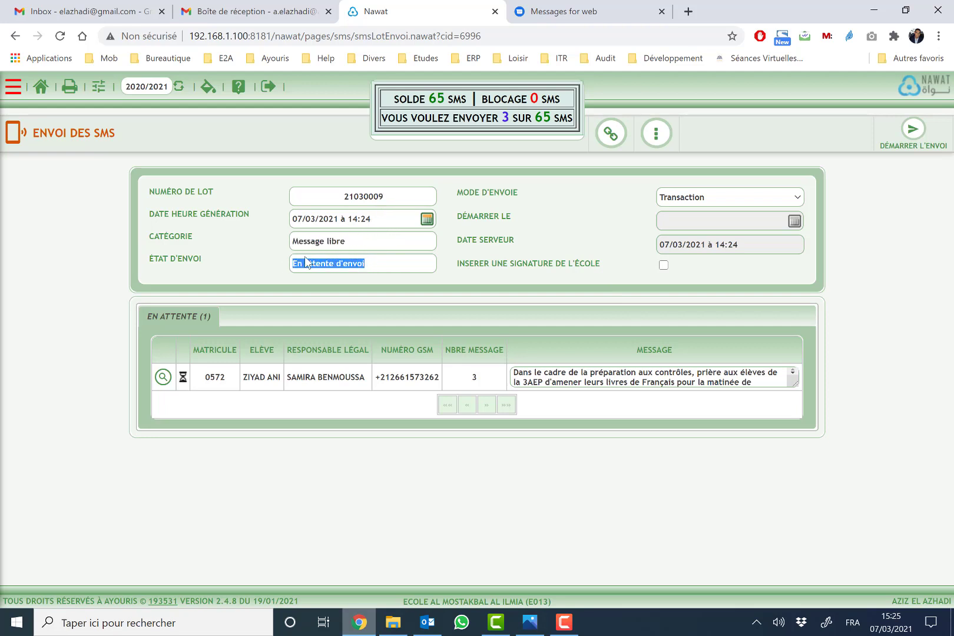
Step: Try the Planifié sending mode with a start date of 07/03/2021, and switch back to Transaction mode
{"action": "left_click", "coordinate": [697, 200]}
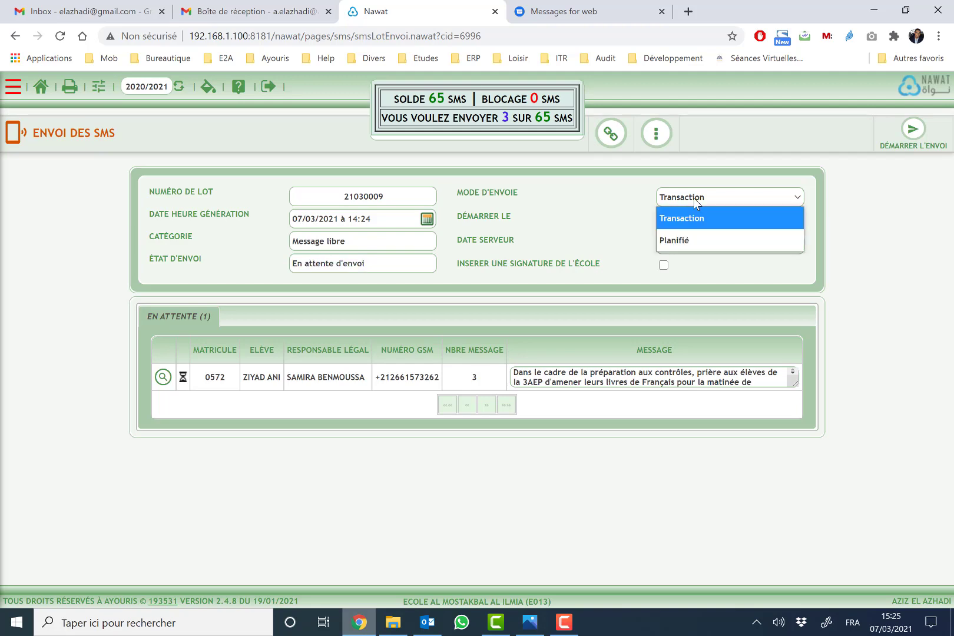
{"action": "left_click", "coordinate": [680, 239]}
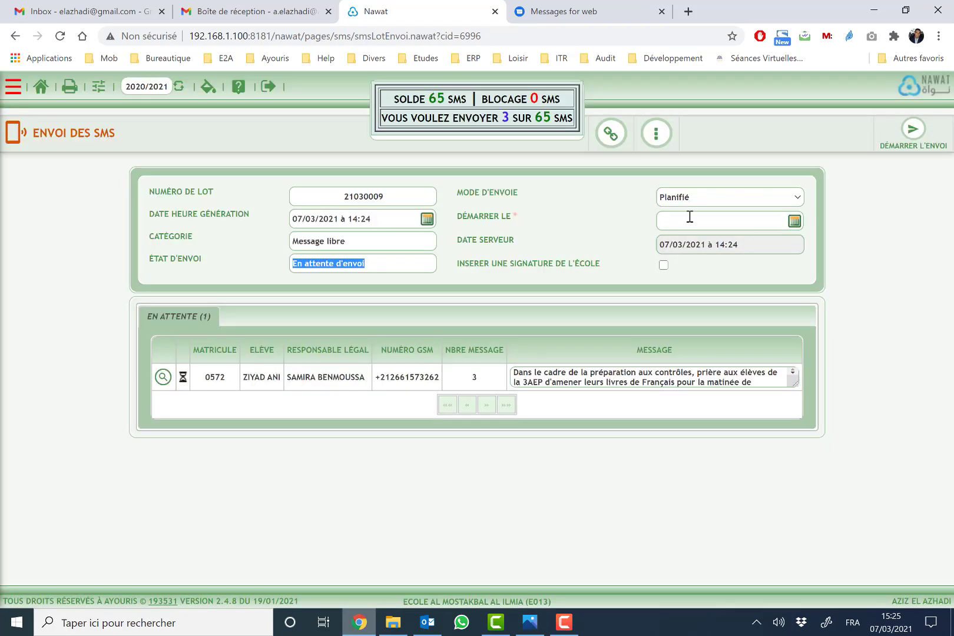
{"action": "left_click", "coordinate": [793, 222]}
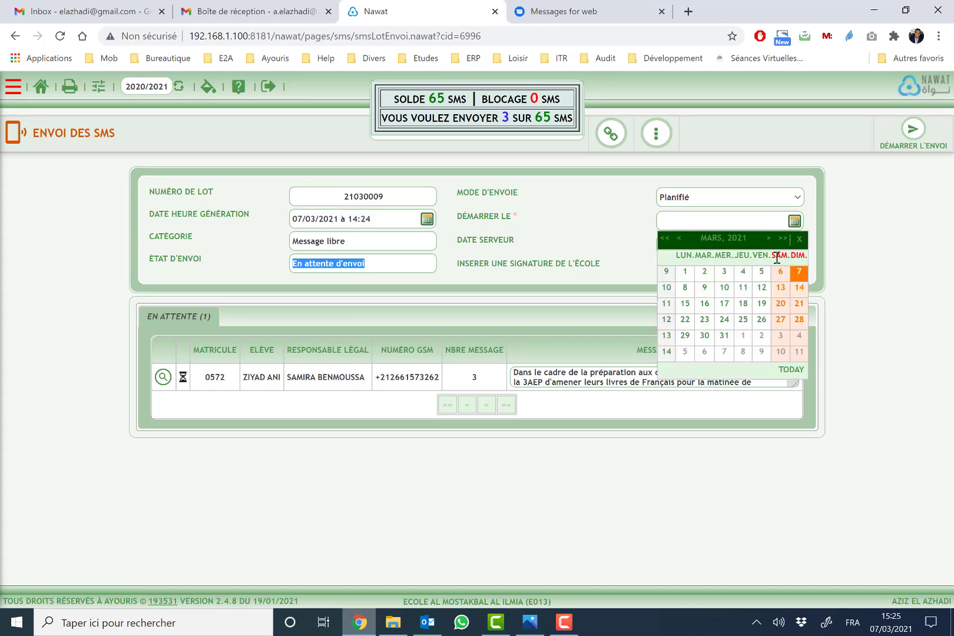
{"action": "left_click", "coordinate": [796, 272]}
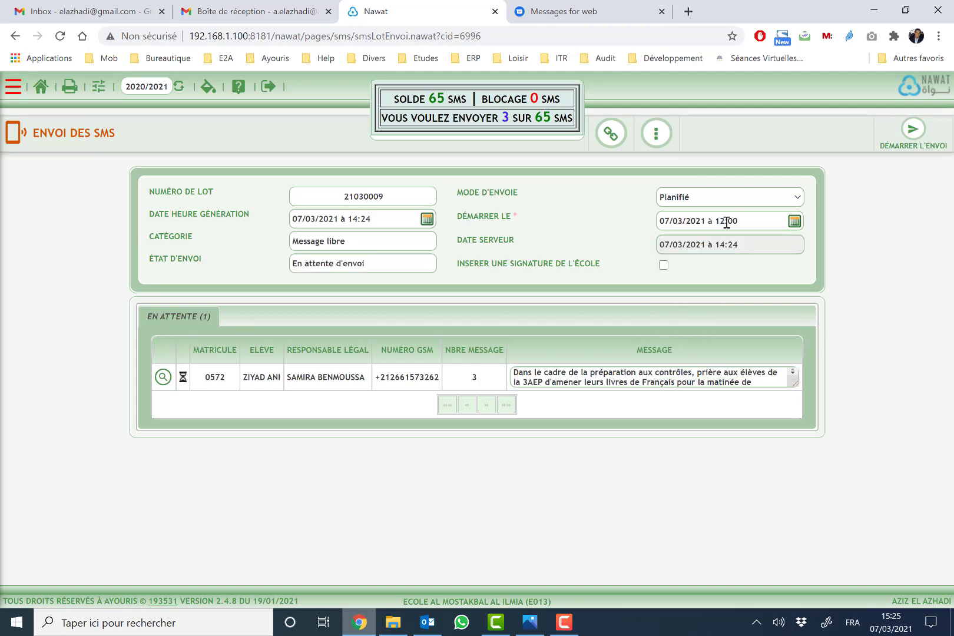
{"action": "left_click_drag", "start_coordinate": [716, 224], "coordinate": [742, 226]}
{"action": "left_click", "coordinate": [748, 203]}
{"action": "left_click", "coordinate": [735, 215]}
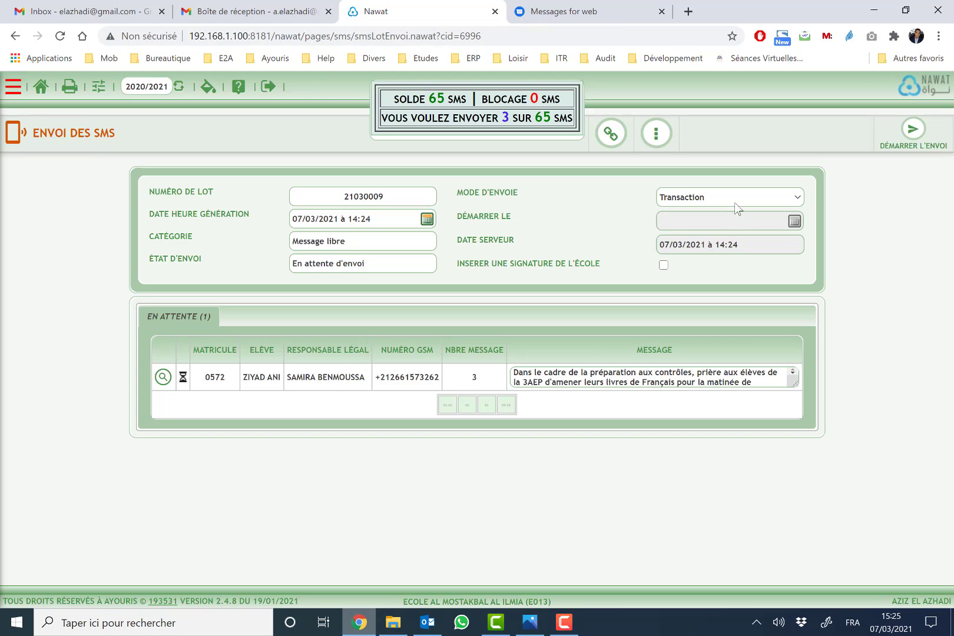
Step: Start sending the SMS batch, confirm the sending, and check its entry in the list of mailings
{"action": "left_click", "coordinate": [912, 133]}
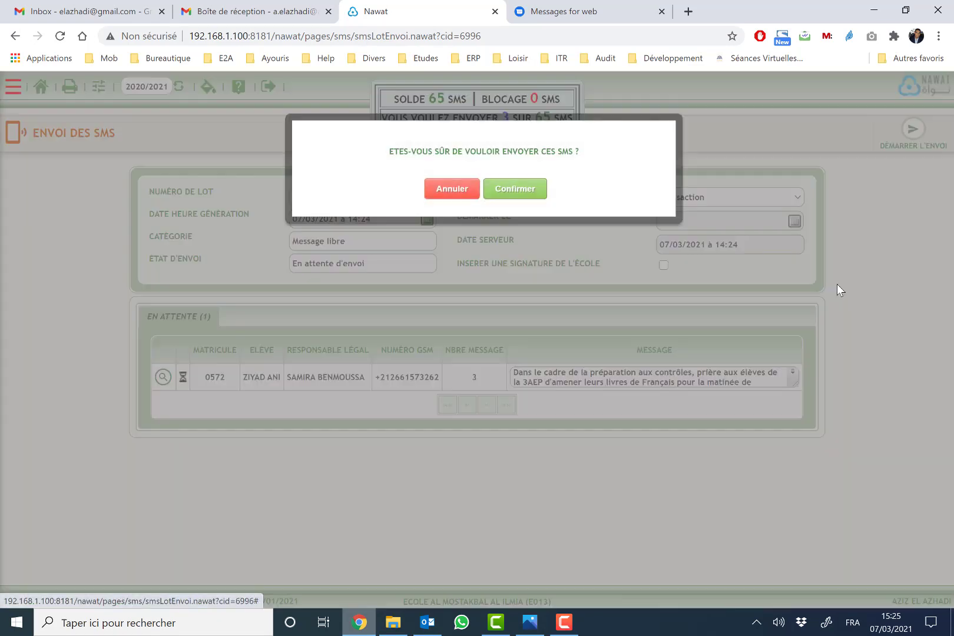
{"action": "left_click", "coordinate": [513, 187]}
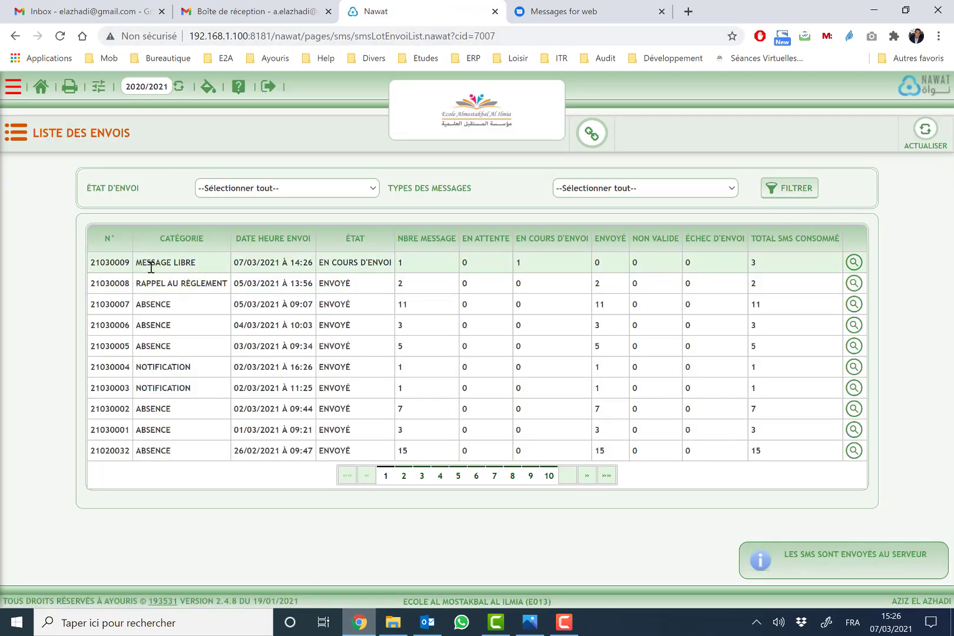
{"action": "left_click_drag", "start_coordinate": [136, 264], "coordinate": [452, 267]}
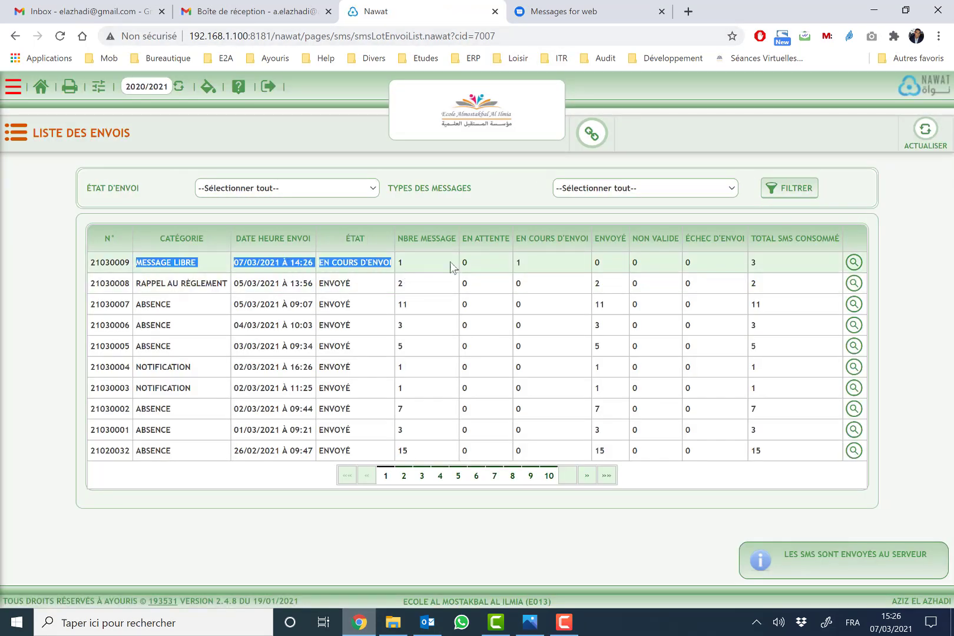
Step: Refresh the list of mailings repeatedly to follow the sending status of the Message libre batch
{"action": "left_click", "coordinate": [926, 131]}
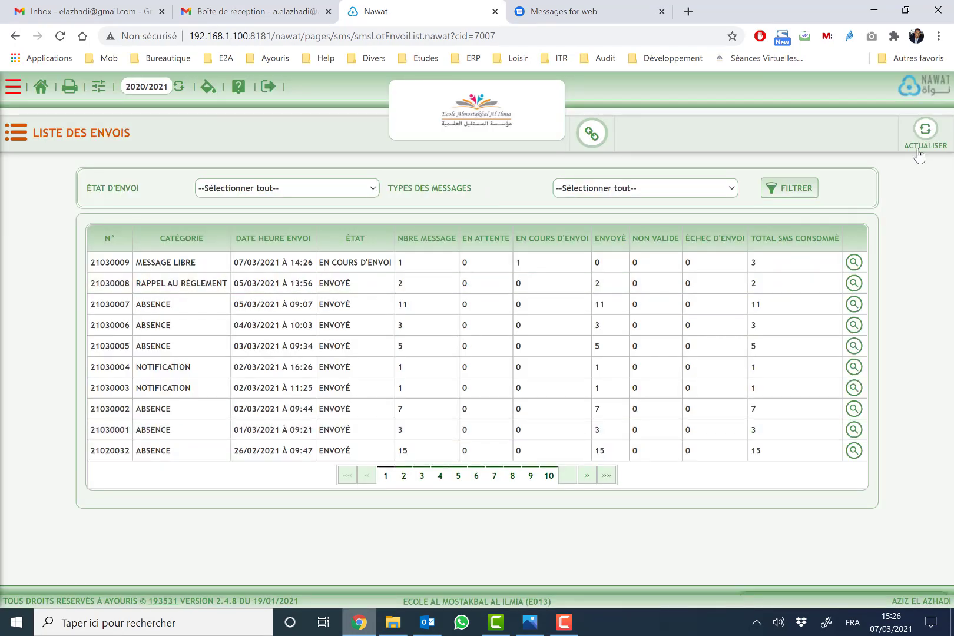
{"action": "left_click", "coordinate": [919, 150]}
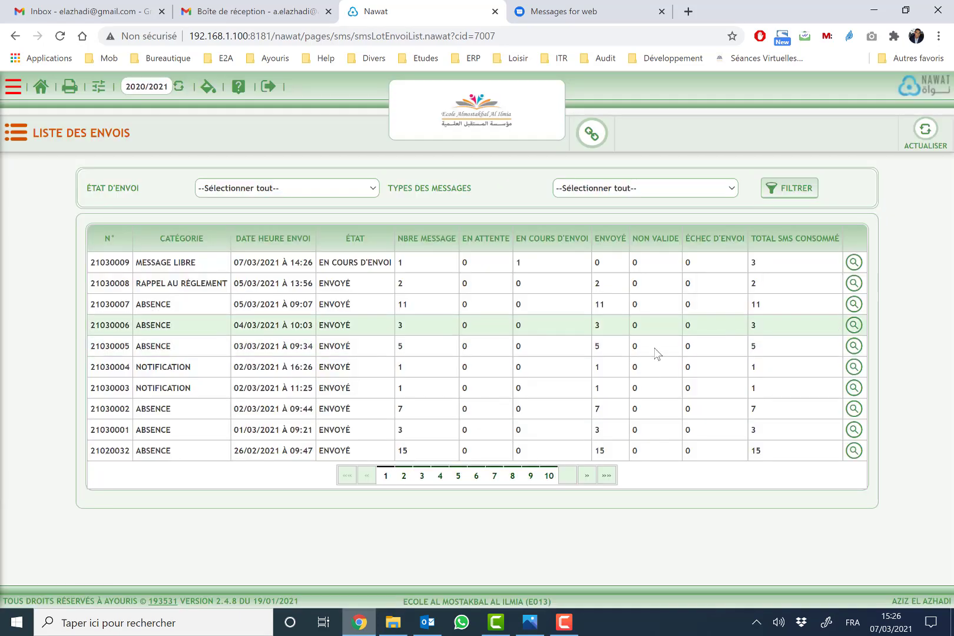
{"action": "left_click", "coordinate": [925, 129]}
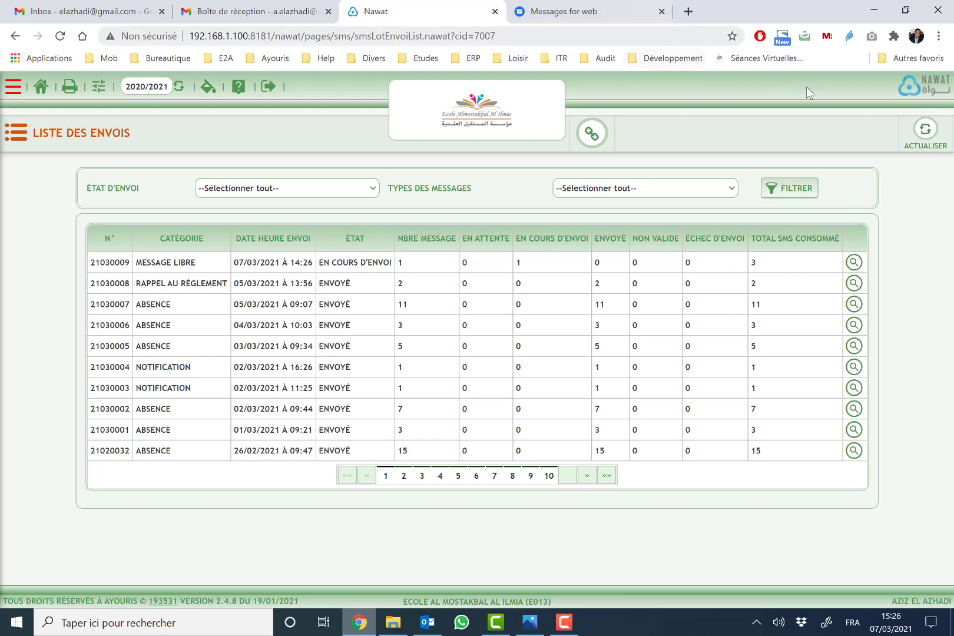
{"action": "left_click", "coordinate": [941, 147]}
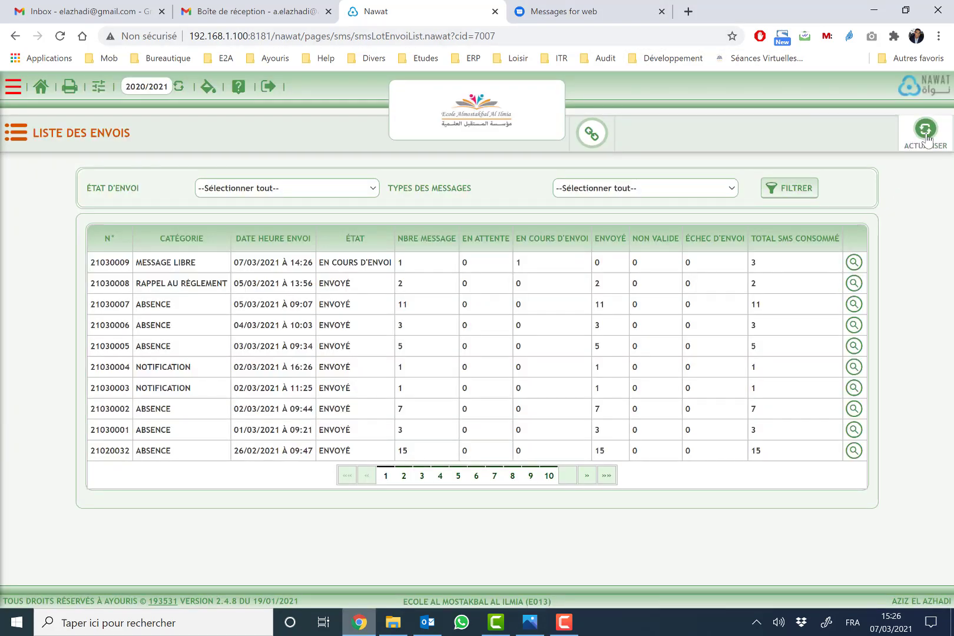
{"action": "left_click", "coordinate": [931, 141]}
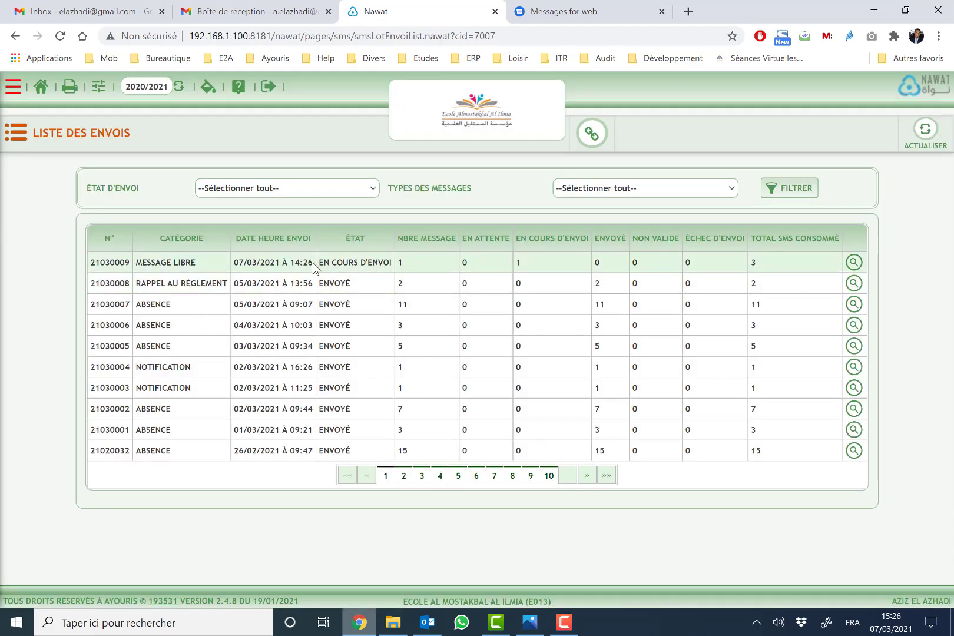
Step: View the details of the Rappel au règlement batch, return to the list of mailings, and check the Message libre batch's status
{"action": "left_click", "coordinate": [853, 284]}
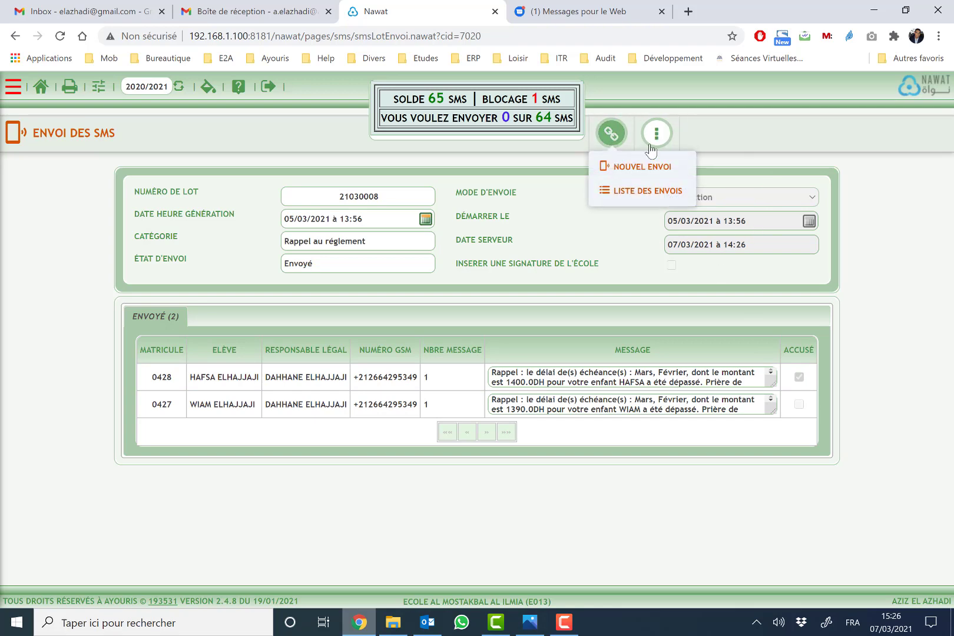
{"action": "mouse_move", "coordinate": [615, 141]}
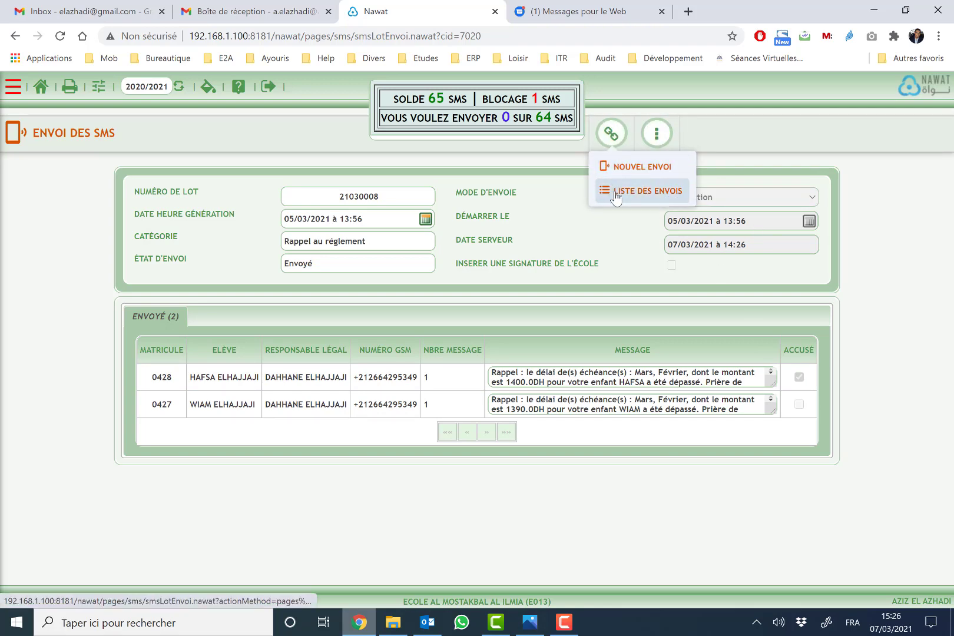
{"action": "left_click", "coordinate": [615, 186]}
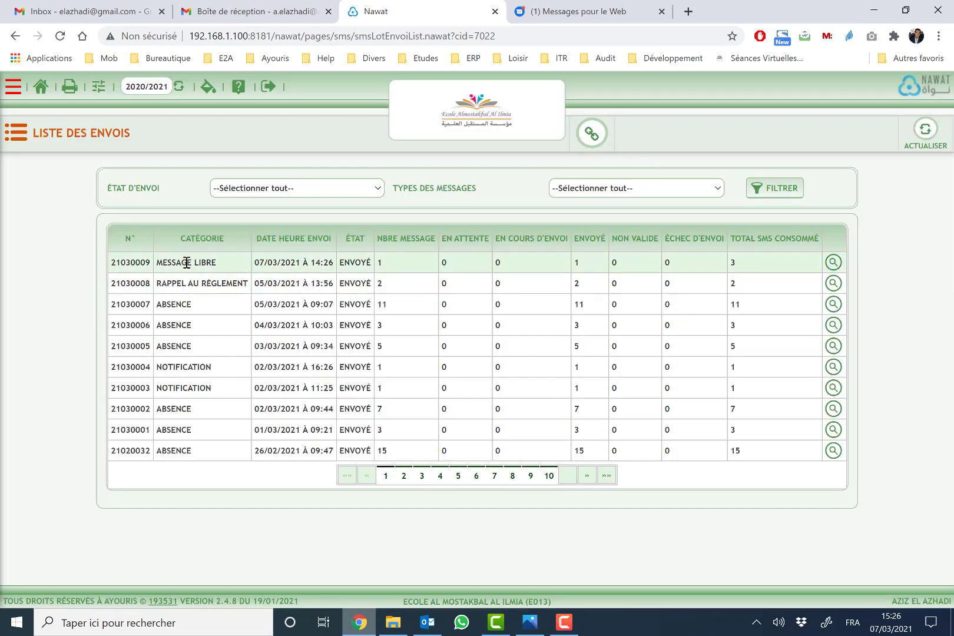
{"action": "left_click_drag", "start_coordinate": [187, 263], "coordinate": [429, 274]}
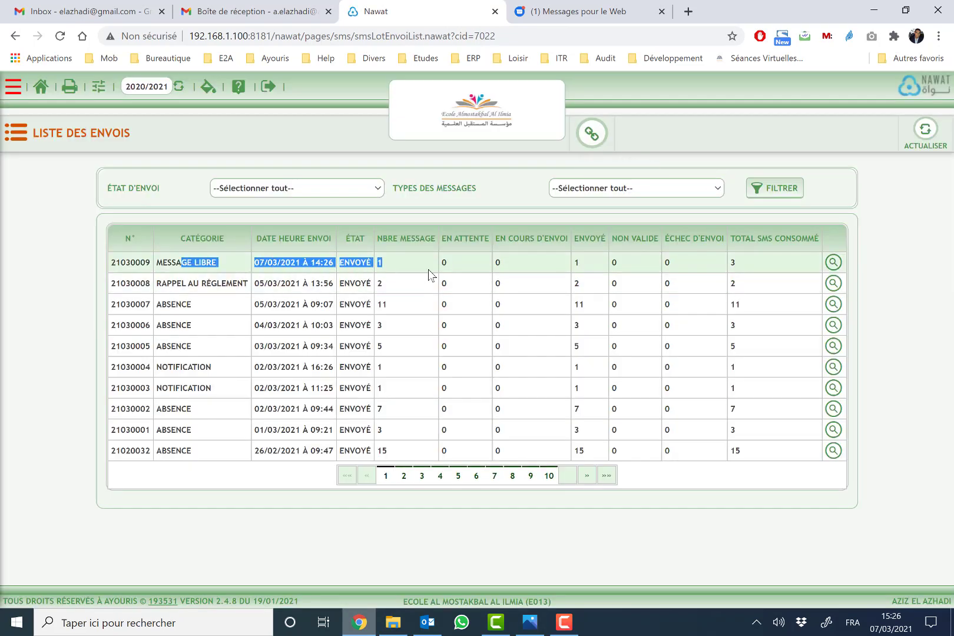
Step: Switch to Messages for web and open the EcoleE2A conversation to check the received text and sender name
{"action": "left_click", "coordinate": [548, 22]}
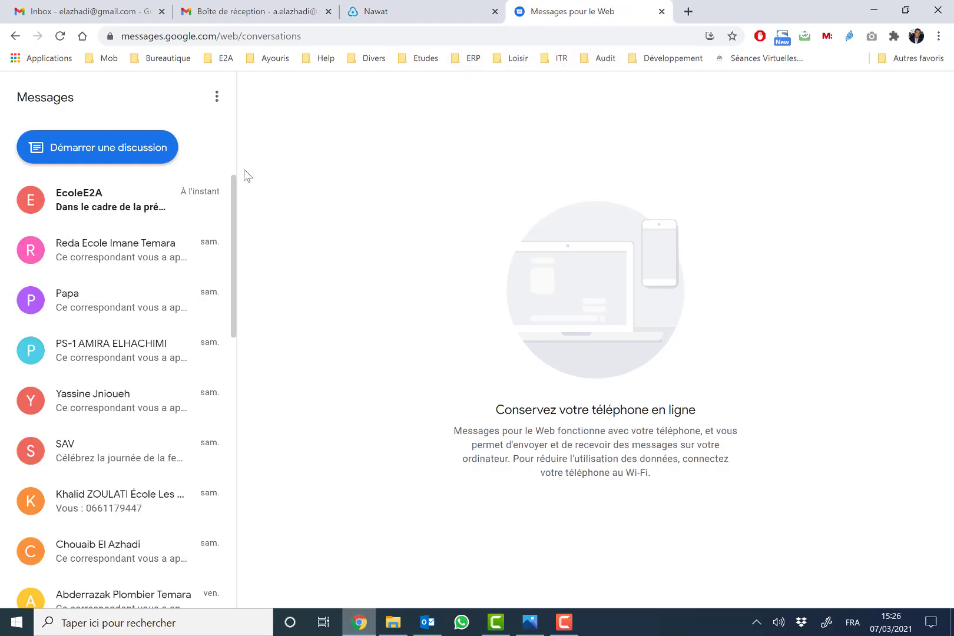
{"action": "left_click", "coordinate": [86, 206]}
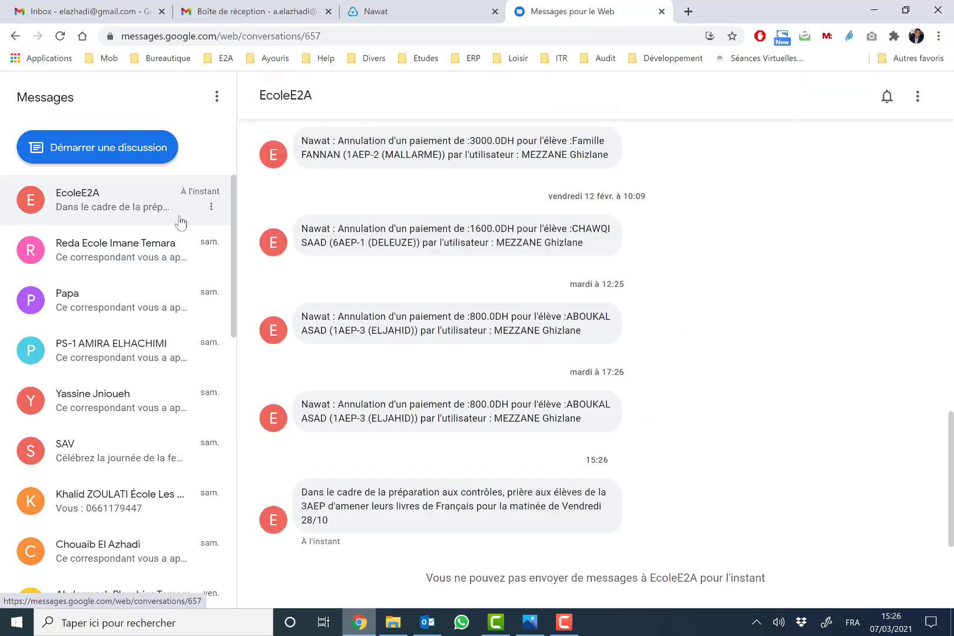
{"action": "triple_click", "coordinate": [357, 500]}
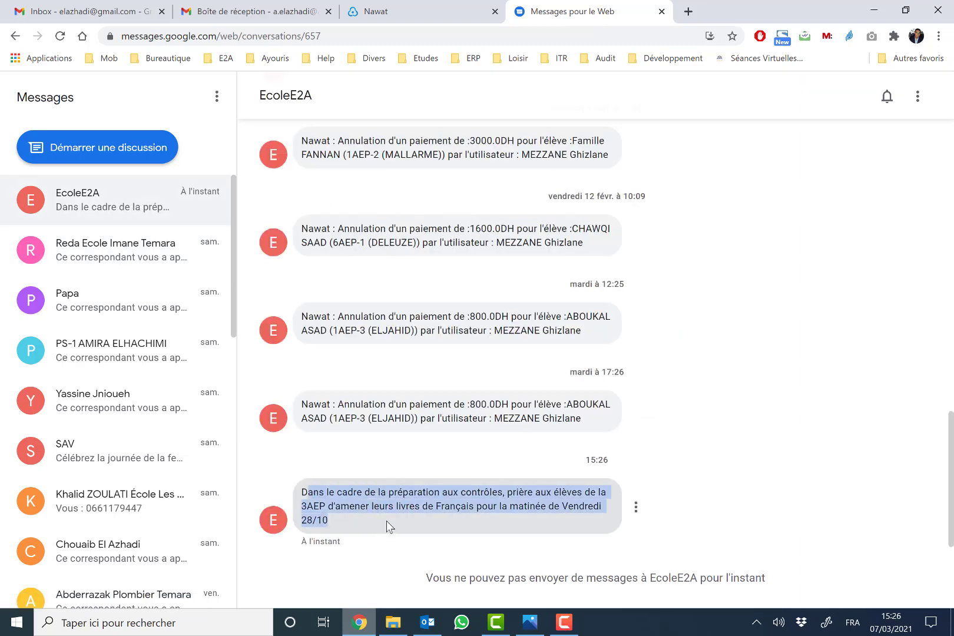
{"action": "left_click", "coordinate": [418, 511]}
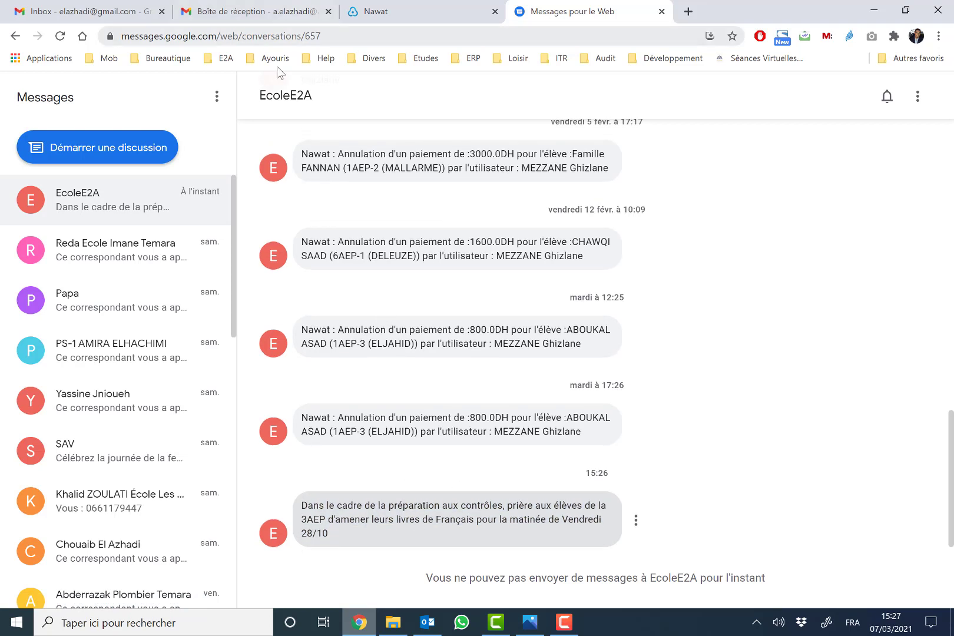
{"action": "left_click_drag", "start_coordinate": [317, 95], "coordinate": [261, 92]}
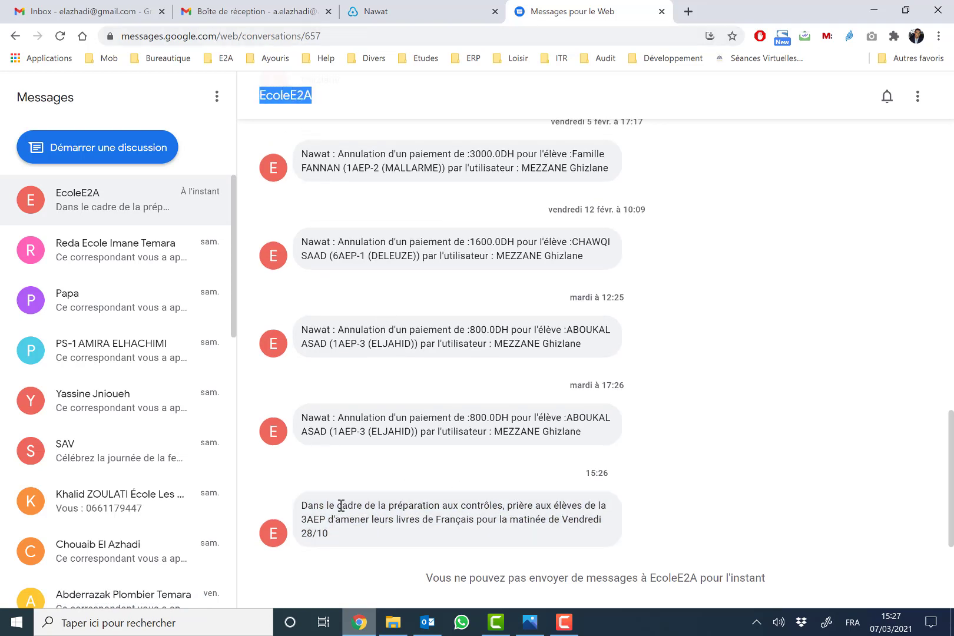
Step: Return to Nawat and open the sent Message libre batch to examine its details and the remaining SMS balance
{"action": "left_click", "coordinate": [468, 11]}
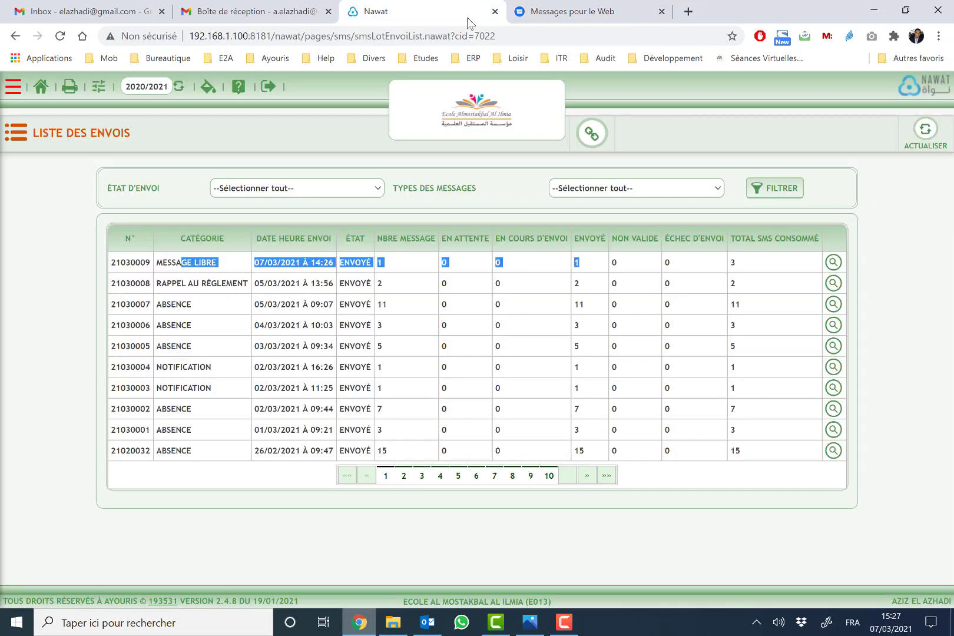
{"action": "left_click", "coordinate": [830, 282]}
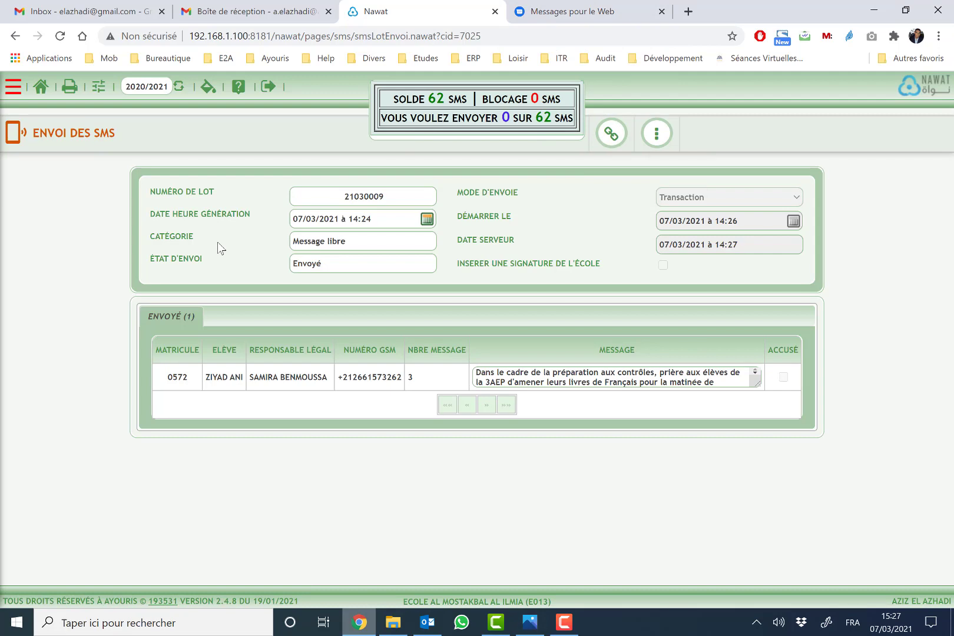
{"action": "mouse_move", "coordinate": [611, 133]}
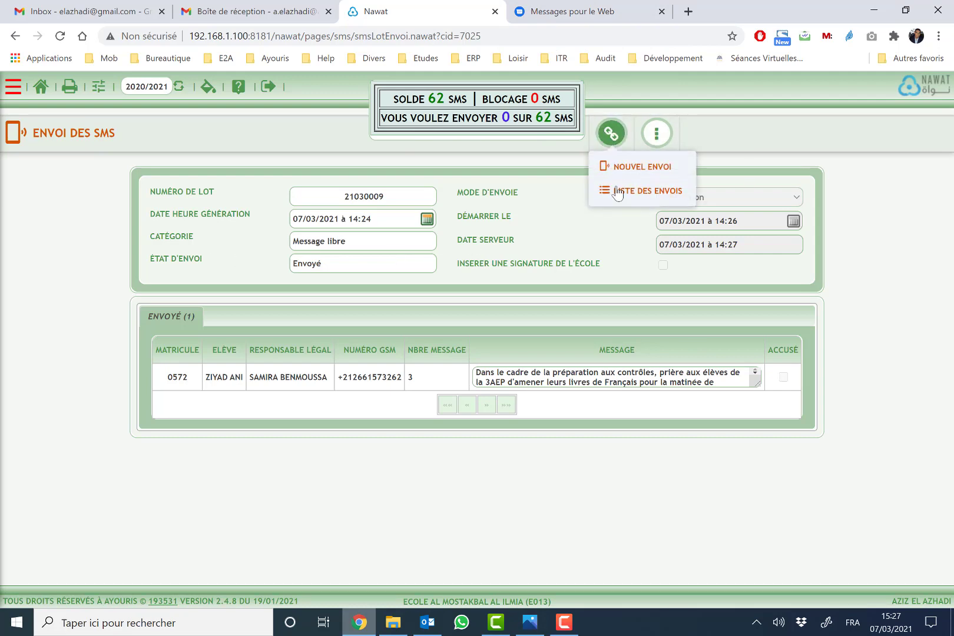
Step: Check the SMS consumption in the list of mailings and reopen the details of the Message libre batch 21030009
{"action": "left_click", "coordinate": [618, 190]}
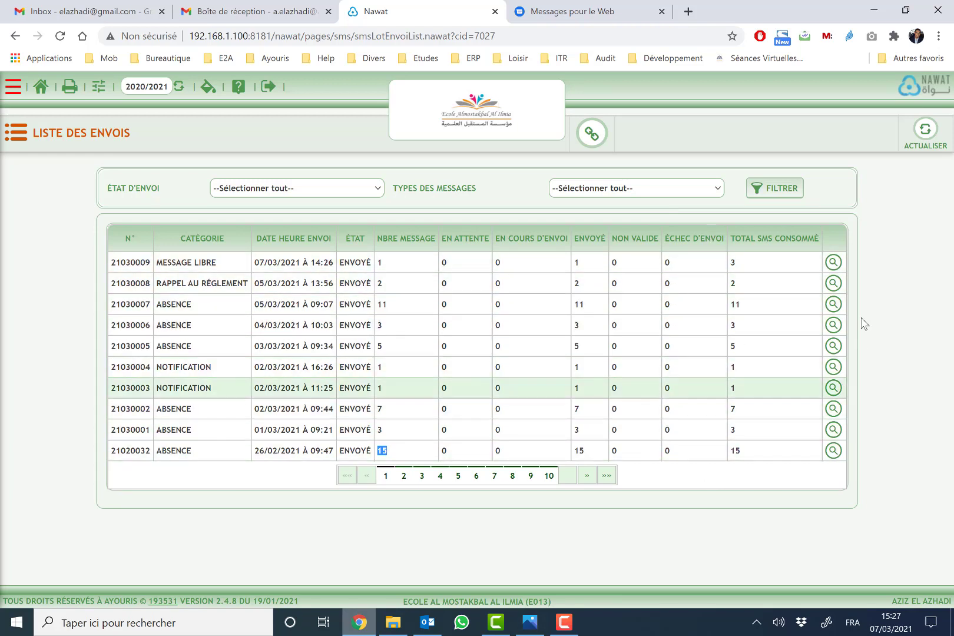
{"action": "left_click", "coordinate": [833, 266]}
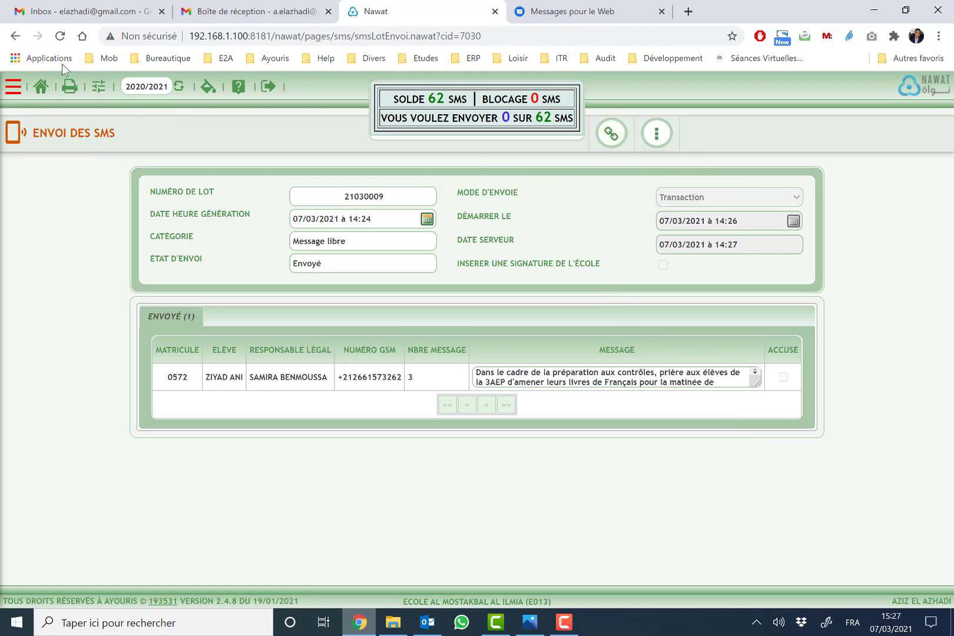
Step: Open the Historique des SMS envoyés report from the administration reports
{"action": "left_click", "coordinate": [67, 87]}
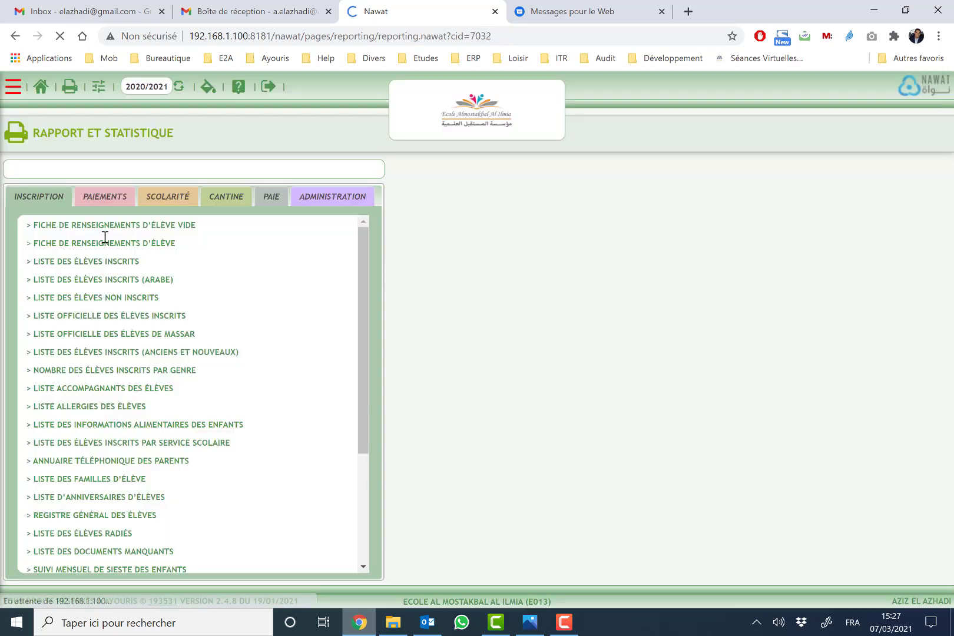
{"action": "left_click", "coordinate": [327, 199]}
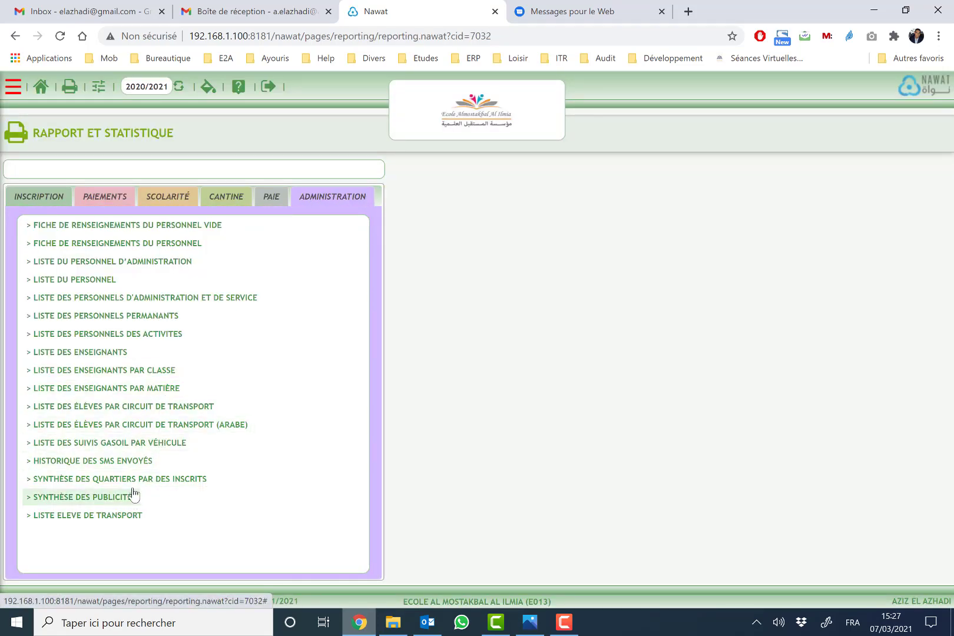
{"action": "left_click", "coordinate": [124, 460]}
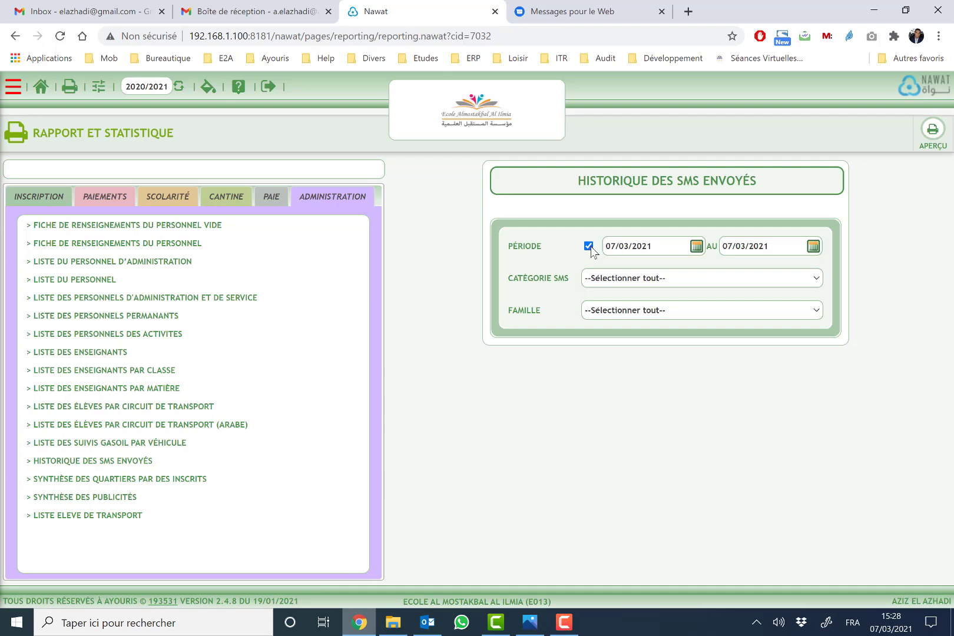
Step: Remove the period filter, keep all SMS categories, select the third family listed and preview the sent SMS history report
{"action": "left_click", "coordinate": [589, 247]}
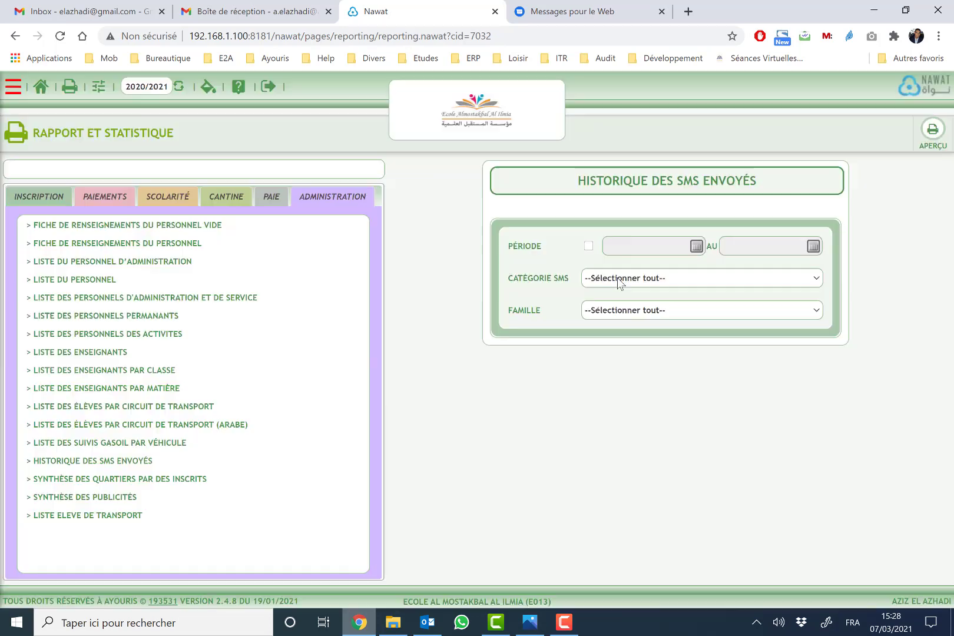
{"action": "left_click", "coordinate": [619, 280]}
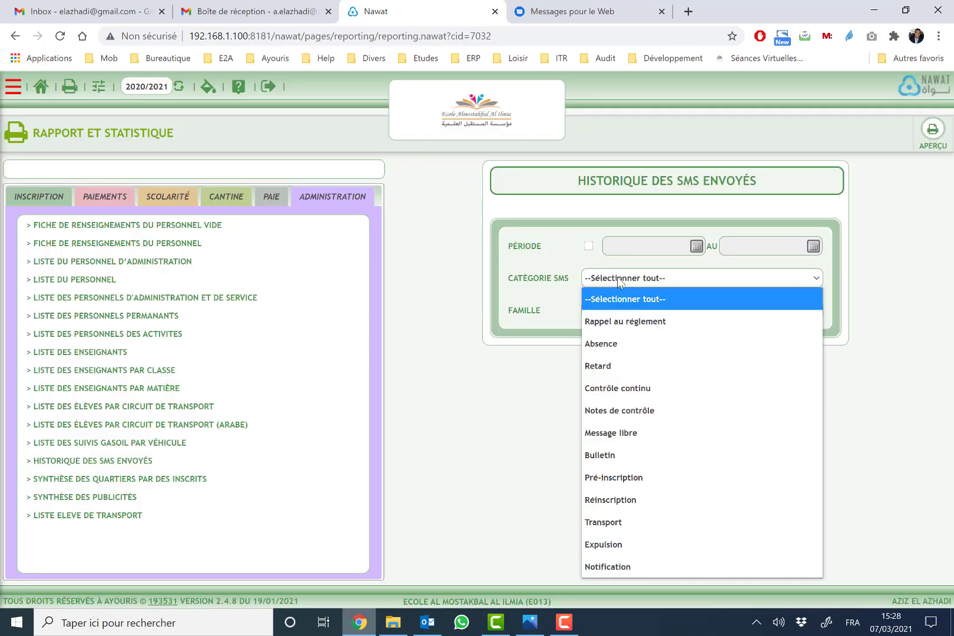
{"action": "left_click", "coordinate": [616, 303]}
{"action": "left_click", "coordinate": [616, 318]}
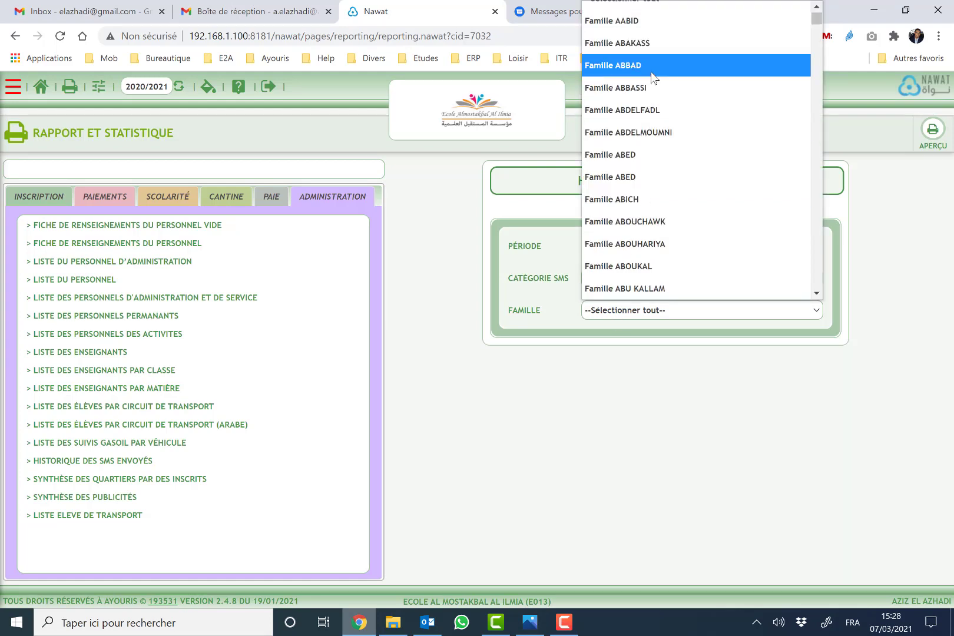
{"action": "left_click", "coordinate": [653, 66]}
{"action": "left_click", "coordinate": [933, 131]}
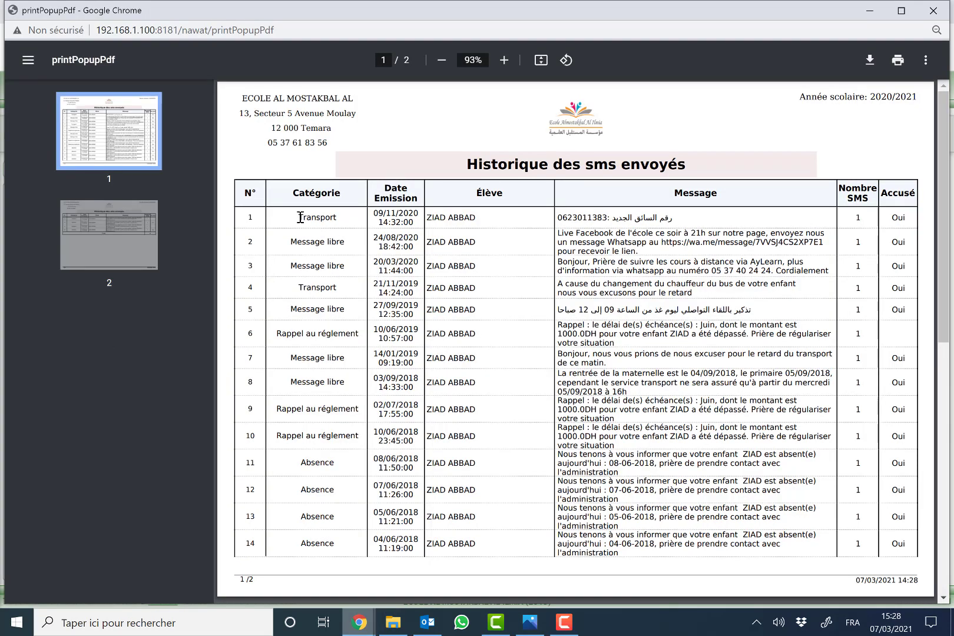
Step: Examine both pages of the family's SMS history for dates, student, messages, SMS number and acknowledgements, and close the report
{"action": "left_click", "coordinate": [393, 216]}
{"action": "left_click_drag", "start_coordinate": [443, 220], "coordinate": [476, 221]}
{"action": "left_click_drag", "start_coordinate": [607, 221], "coordinate": [866, 212]}
{"action": "left_click", "coordinate": [876, 222]}
{"action": "scroll", "coordinate": [903, 312], "scroll_direction": "down", "scroll_amount": 7}
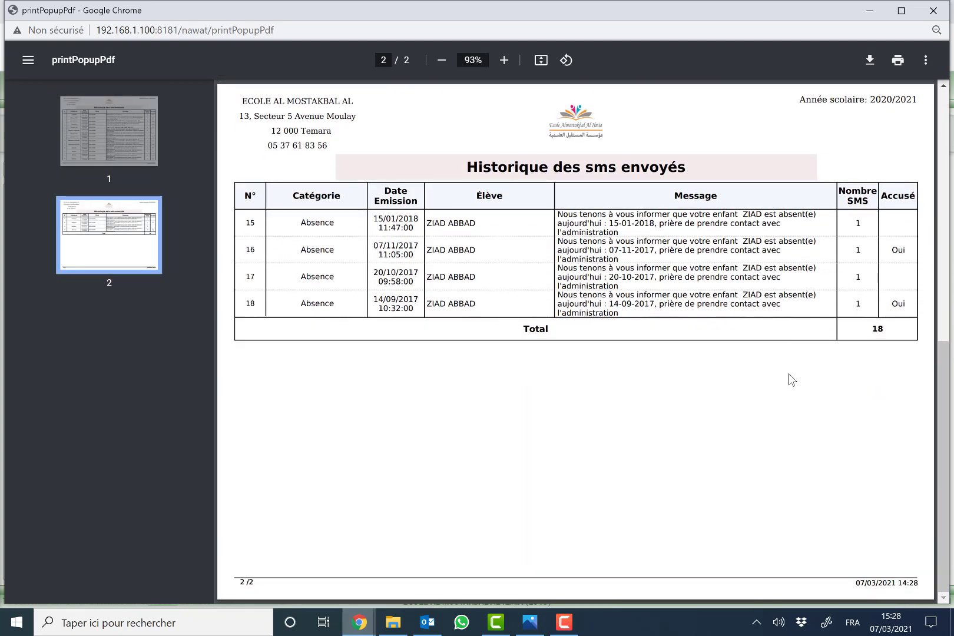
{"action": "scroll", "coordinate": [798, 386], "scroll_direction": "up", "scroll_amount": 7}
{"action": "scroll", "coordinate": [797, 378], "scroll_direction": "down", "scroll_amount": 2}
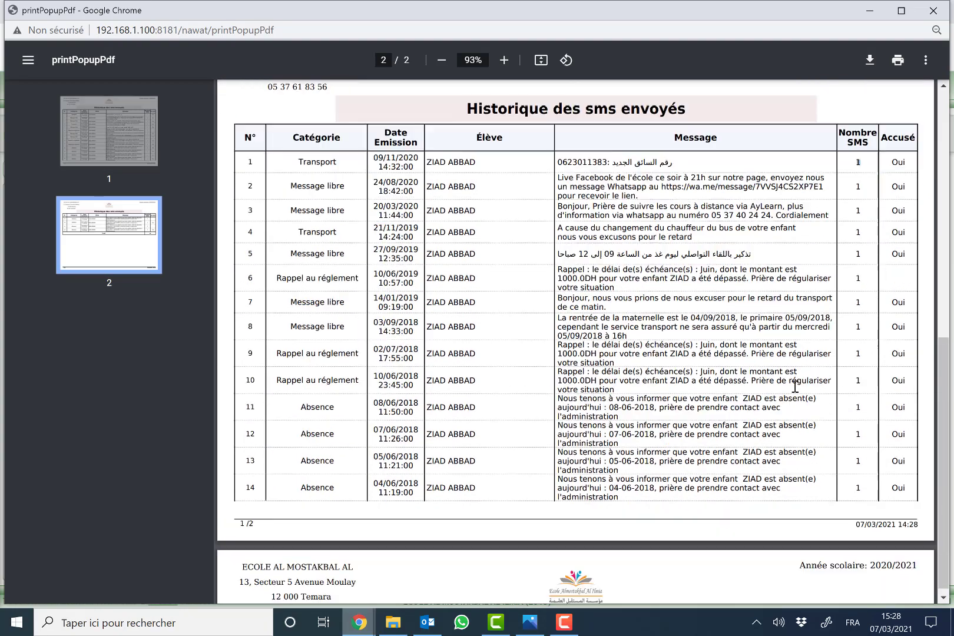
{"action": "scroll", "coordinate": [796, 378], "scroll_direction": "up", "scroll_amount": 2}
{"action": "left_click", "coordinate": [945, 13]}
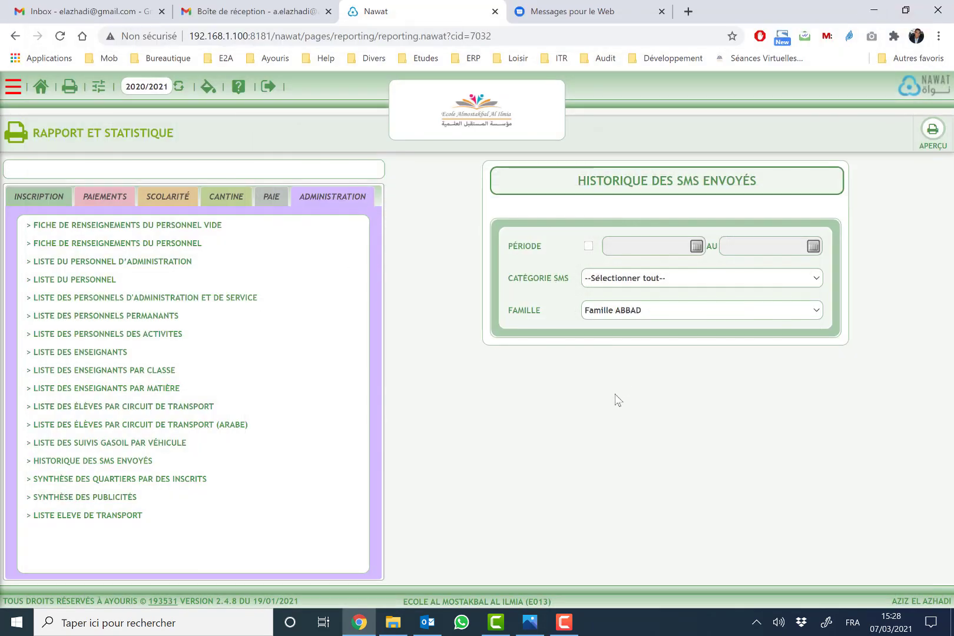